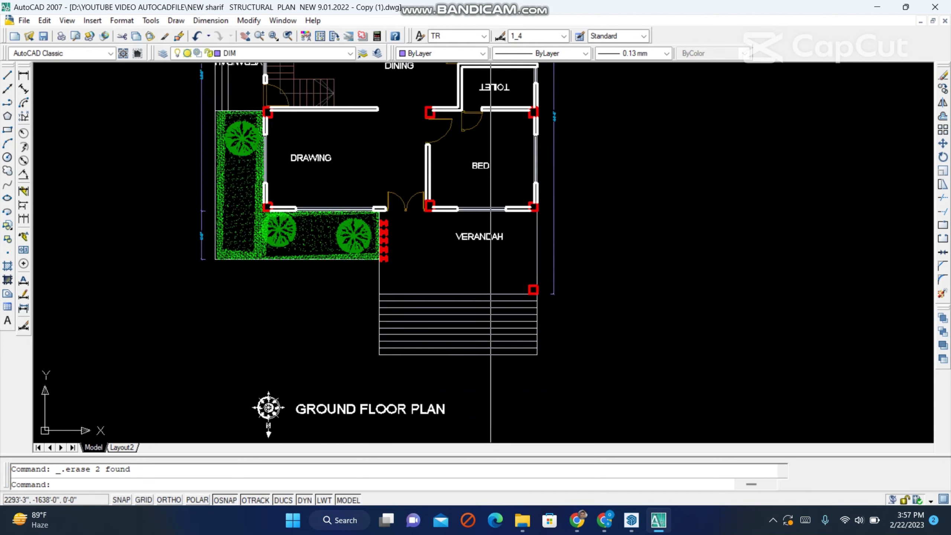
Measure the front verandah's depth from the top step line to the bedroom's outer wall with a temporary linear dimension
middle_click_drag(491, 271, 519, 372)
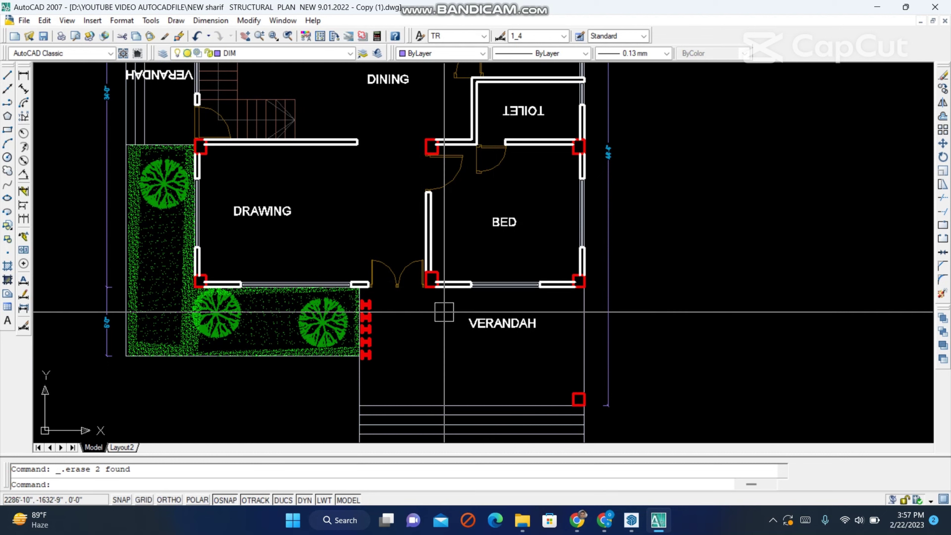
scroll(462, 344, "down", 2)
scroll(446, 325, "up", 3)
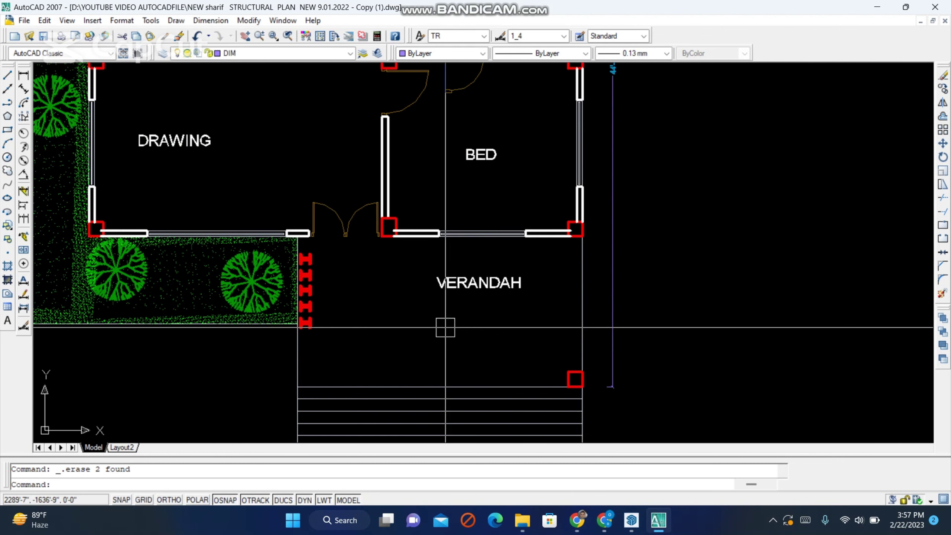
left_click(23, 74)
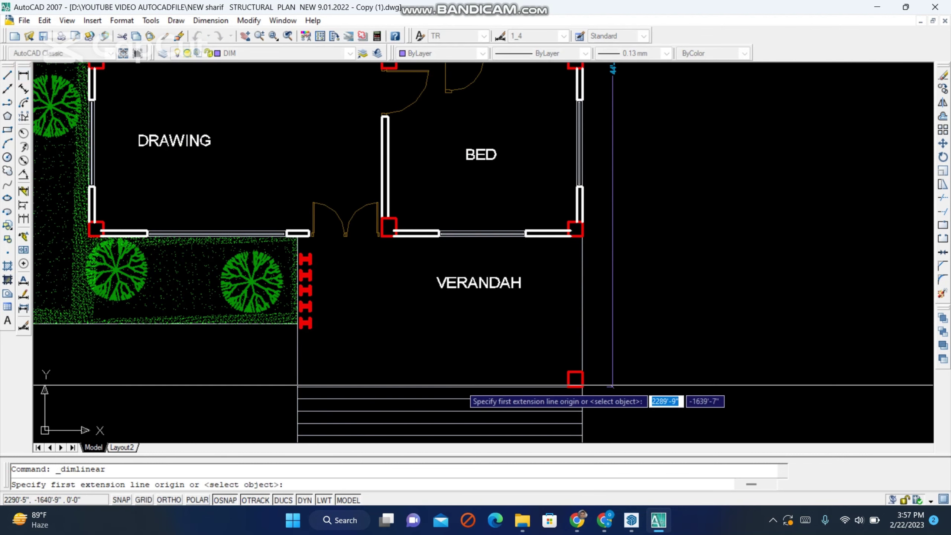
left_click(461, 386)
scroll(431, 240, "up", 3)
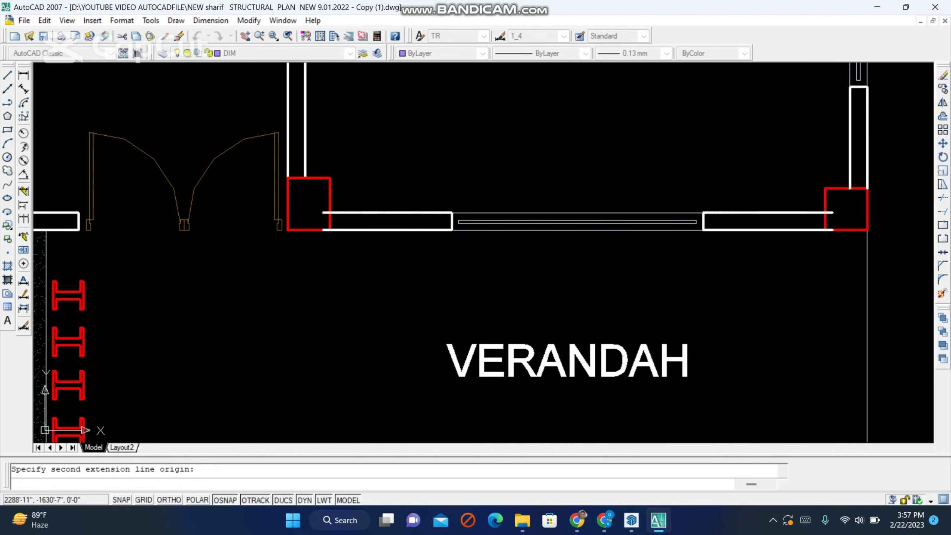
left_click(429, 235)
scroll(376, 285, "down", 2)
key("Escape")
scroll(376, 285, "down", 8)
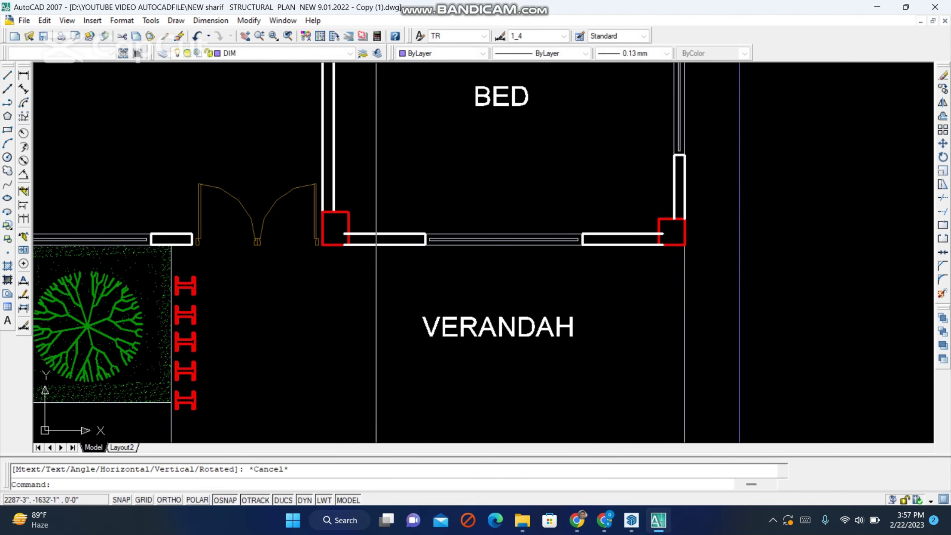
Examine the front verandah, the overall ground floor layout and the rear verandah behind the dry kitchen
scroll(419, 314, "up", 3)
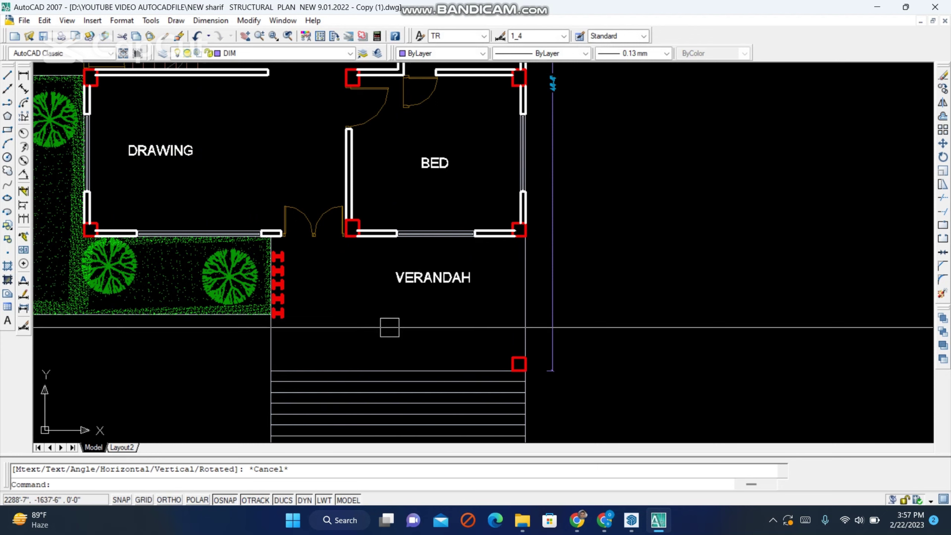
scroll(410, 291, "down", 2)
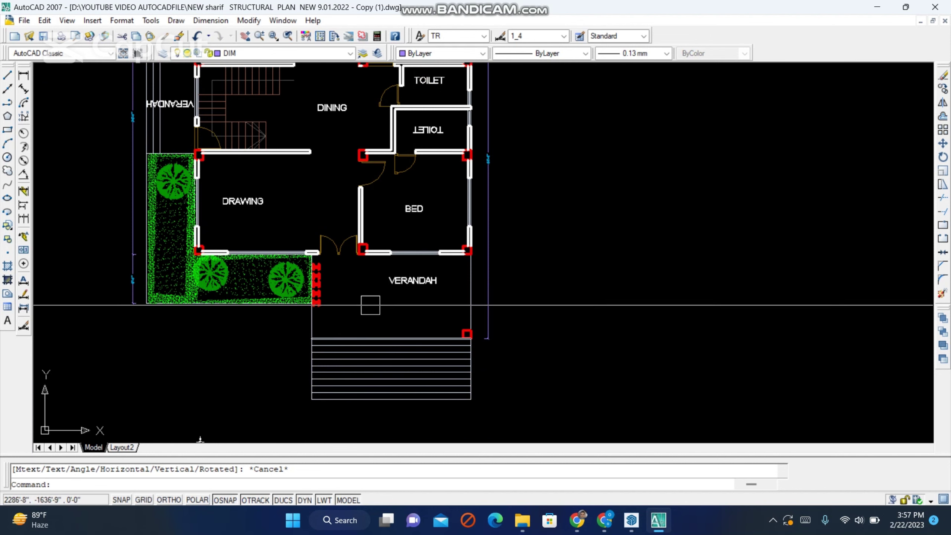
scroll(436, 293, "up", 3)
scroll(402, 291, "down", 2)
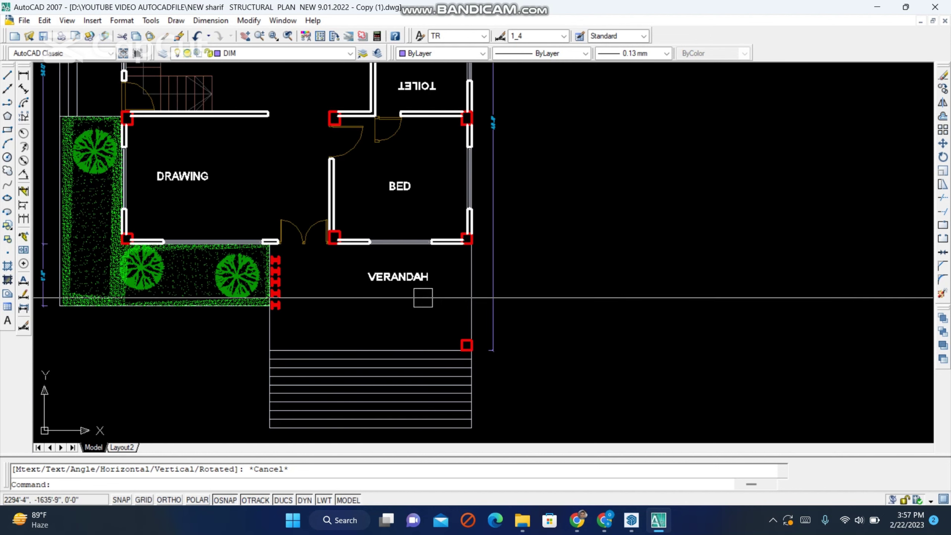
scroll(424, 289, "up", 2)
scroll(431, 296, "down", 3)
middle_click_drag(437, 304, 452, 358)
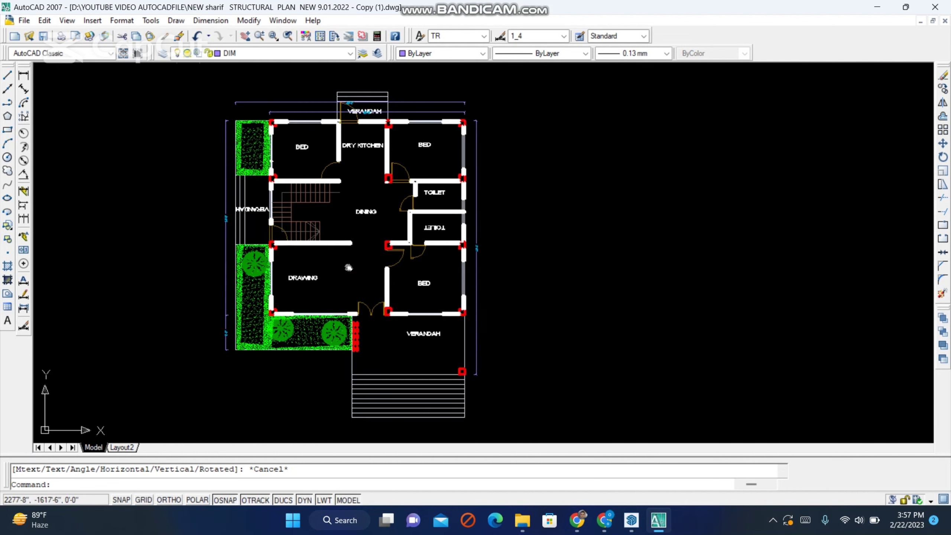
scroll(350, 272, "up", 2)
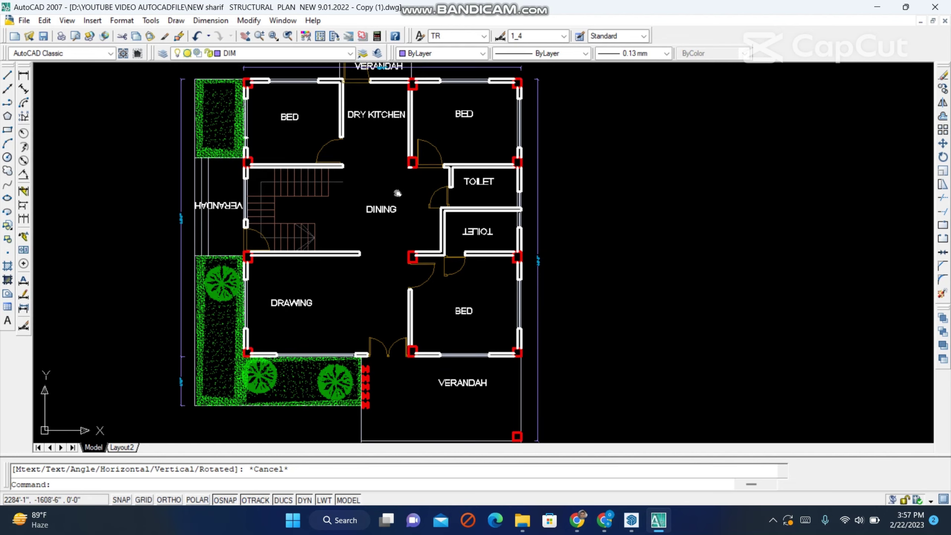
middle_click_drag(377, 82, 383, 206)
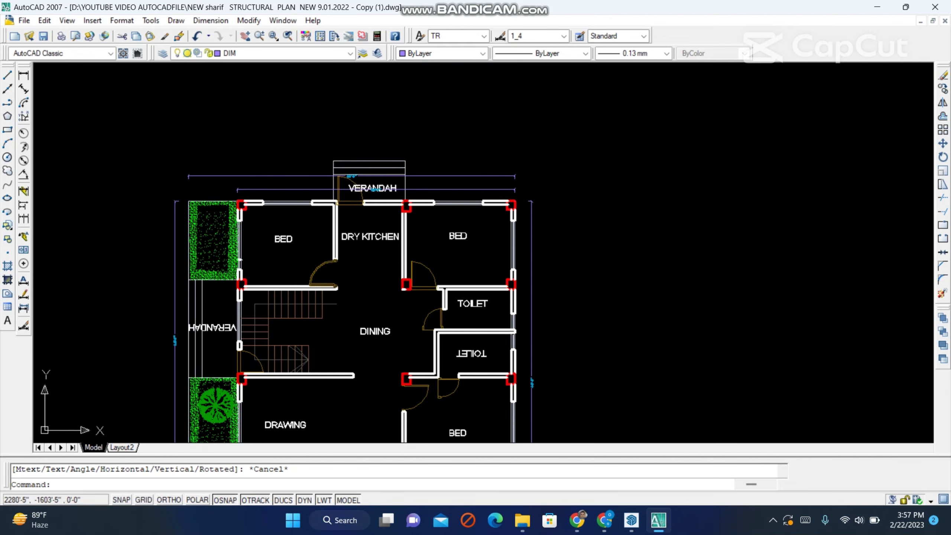
scroll(363, 255, "up", 2)
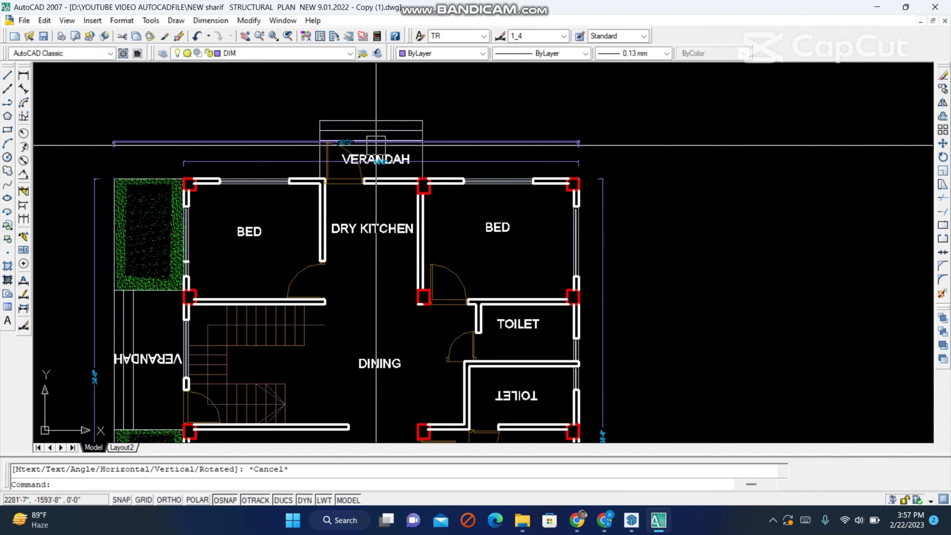
scroll(345, 117, "up", 2)
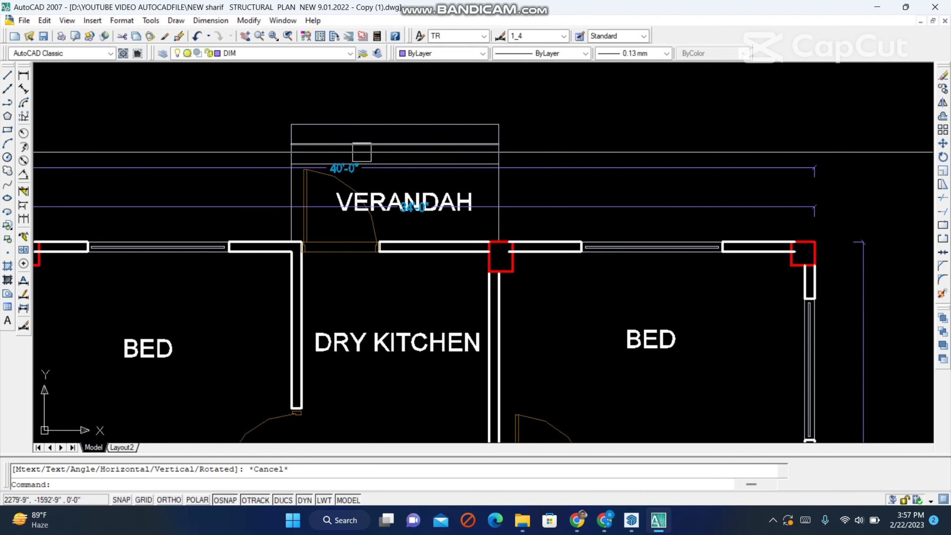
scroll(362, 152, "down", 3)
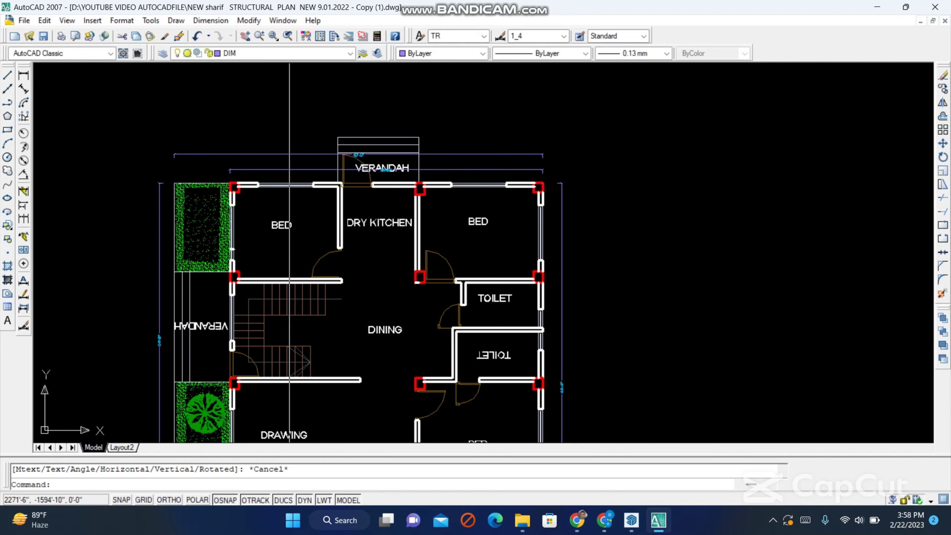
scroll(368, 145, "down", 3)
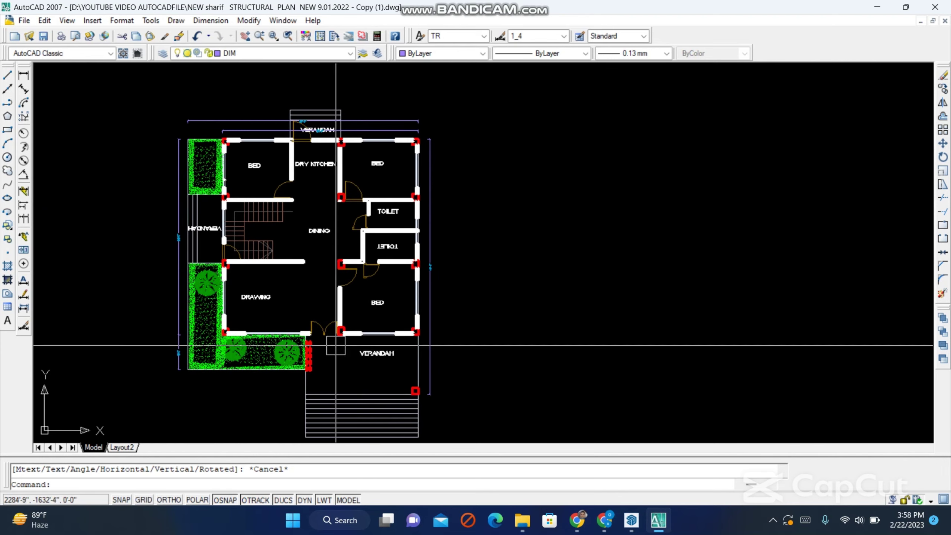
Inspect the front entrance steps, the verandah with its column, the double door and the planted garden strip
scroll(336, 346, "up", 2)
middle_click_drag(382, 269, 382, 168)
scroll(330, 268, "up", 2)
middle_click_drag(337, 273, 492, 340)
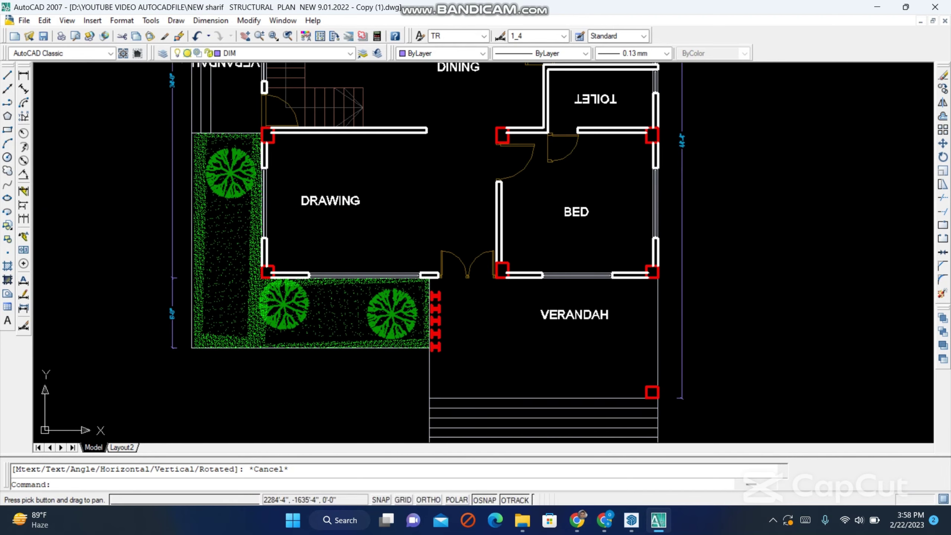
scroll(468, 308, "down", 2)
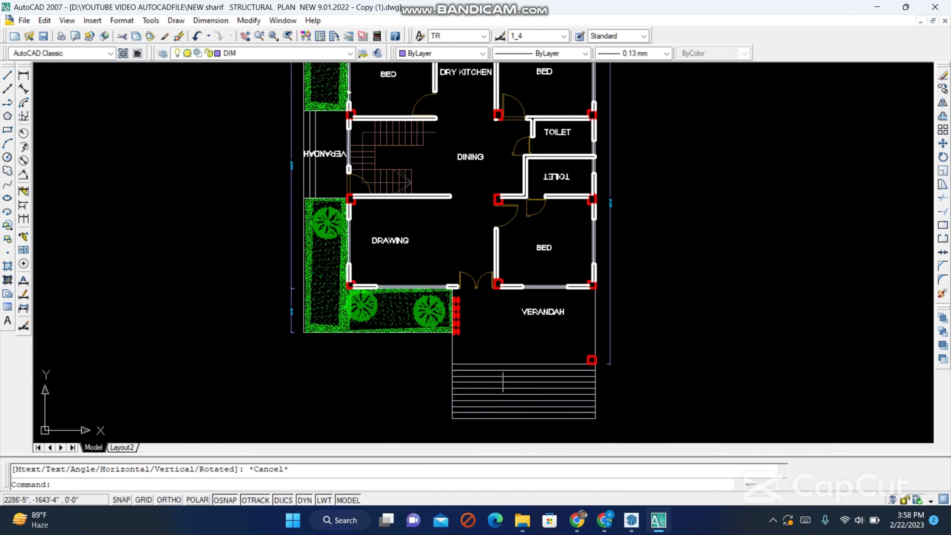
middle_click_drag(515, 421, 422, 303)
scroll(422, 303, "up", 3)
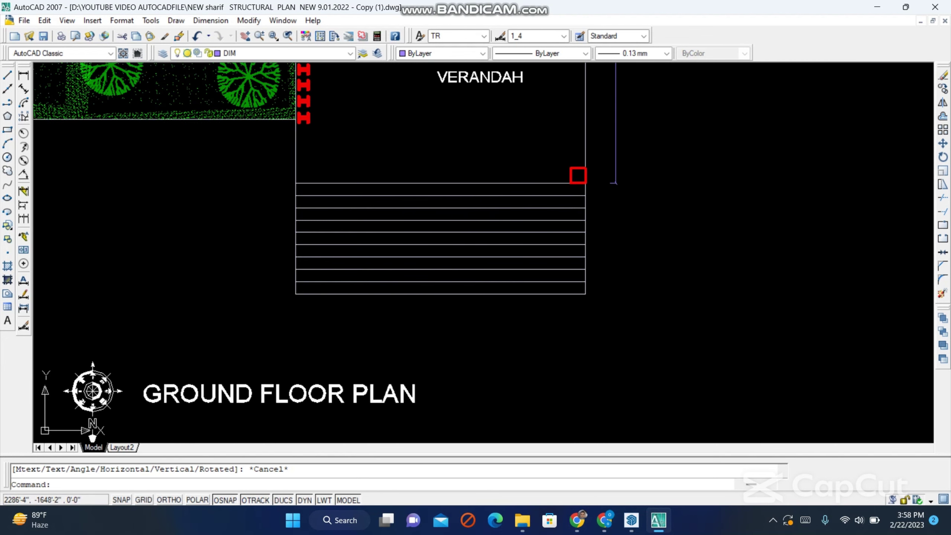
middle_click_drag(393, 174, 426, 323)
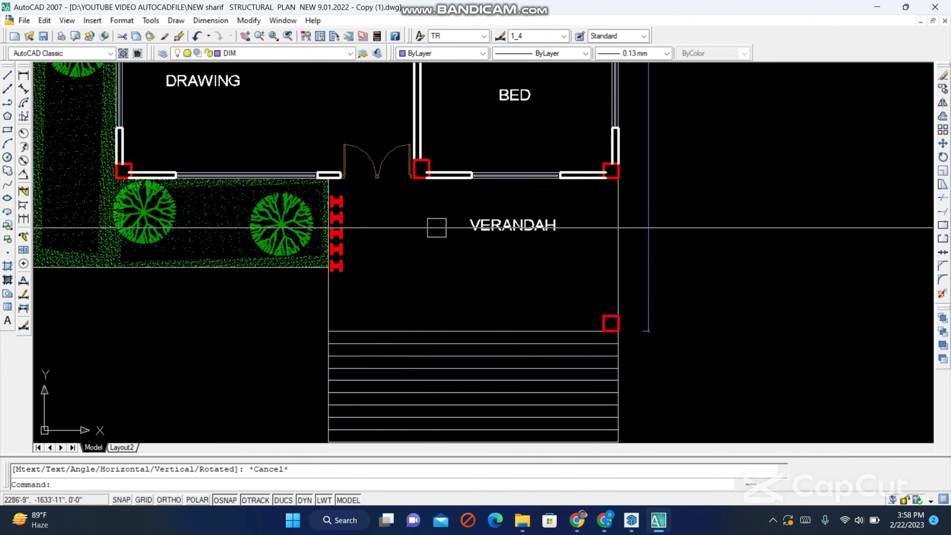
middle_click_drag(436, 227, 496, 317)
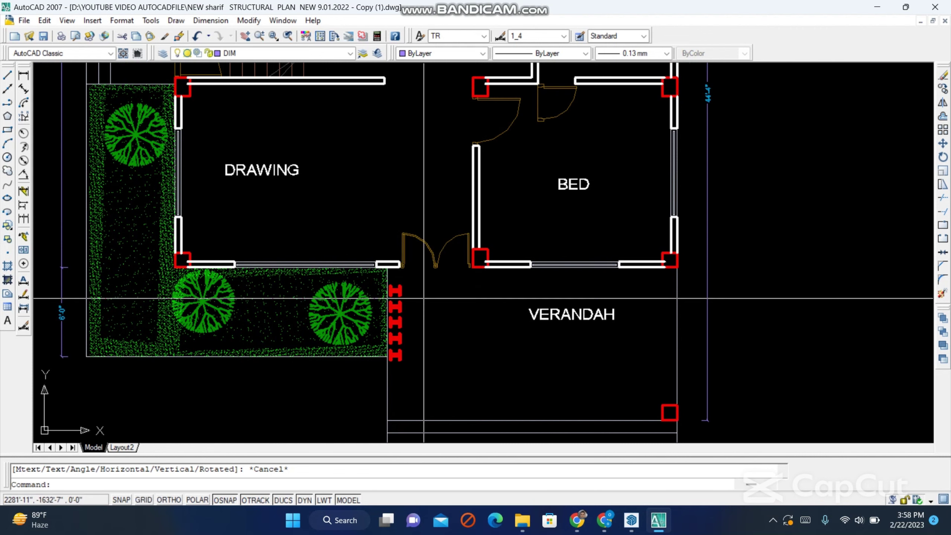
middle_click_drag(286, 179, 295, 240)
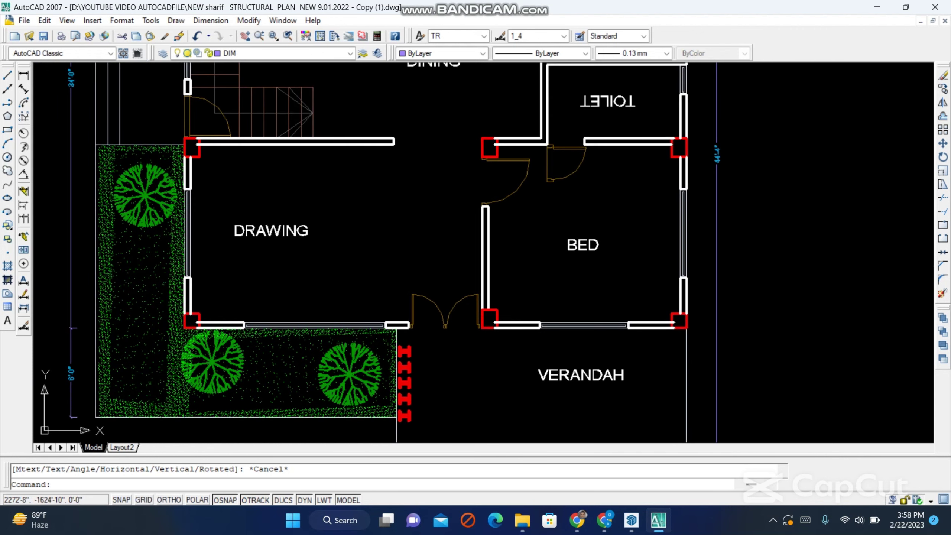
Review the interior rooms: drawing room, bedrooms, toilets, dry kitchen, and the dining area with its staircase
scroll(287, 212, "down", 2)
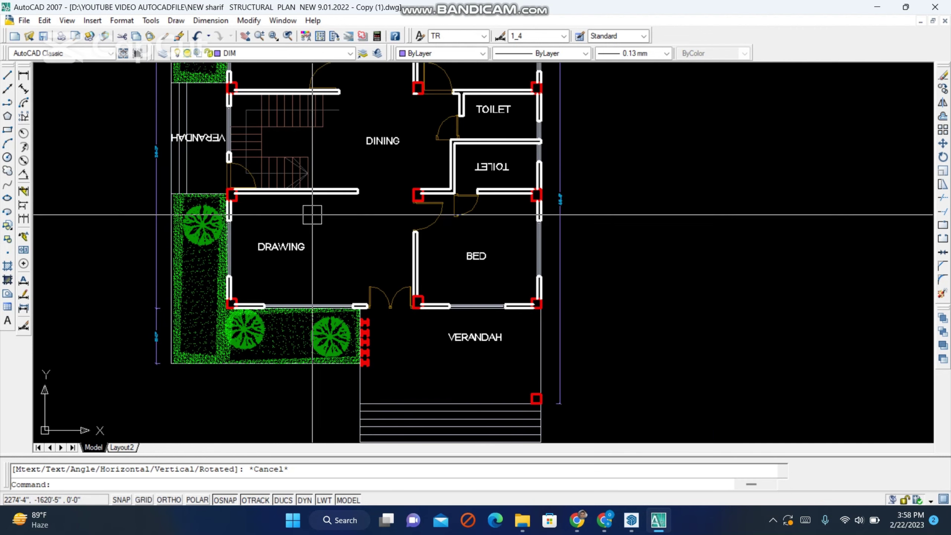
scroll(274, 240, "up", 2)
middle_click_drag(274, 240, 241, 303)
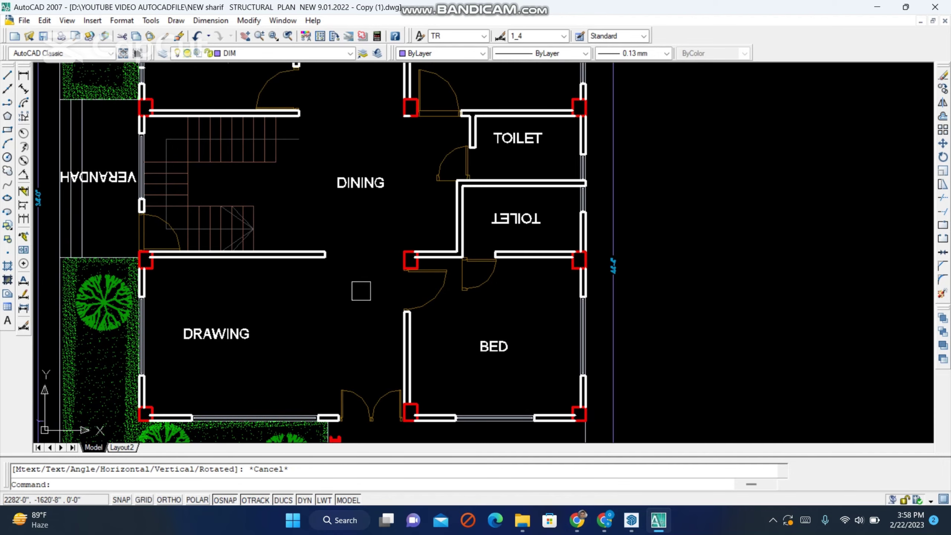
middle_click_drag(501, 355, 457, 294)
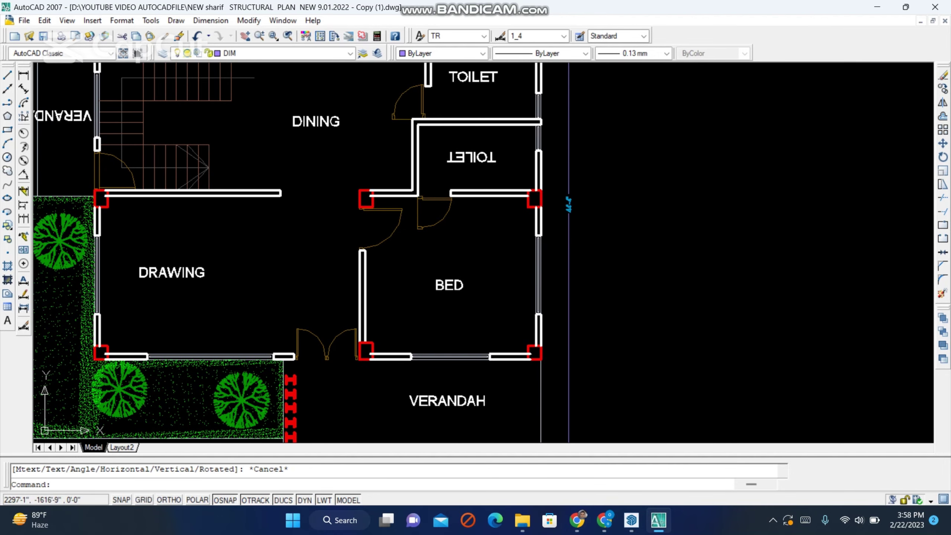
middle_click_drag(464, 170, 484, 331)
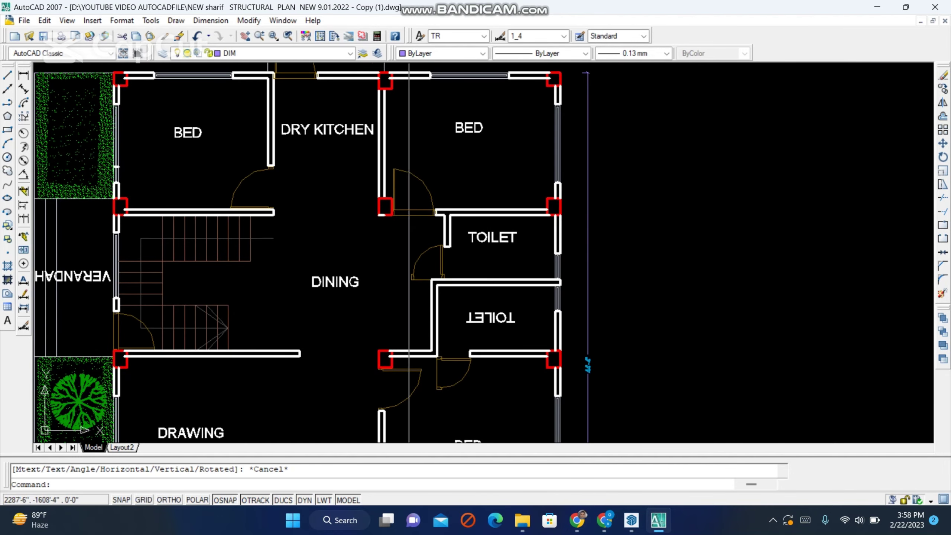
middle_click_drag(348, 237, 370, 196)
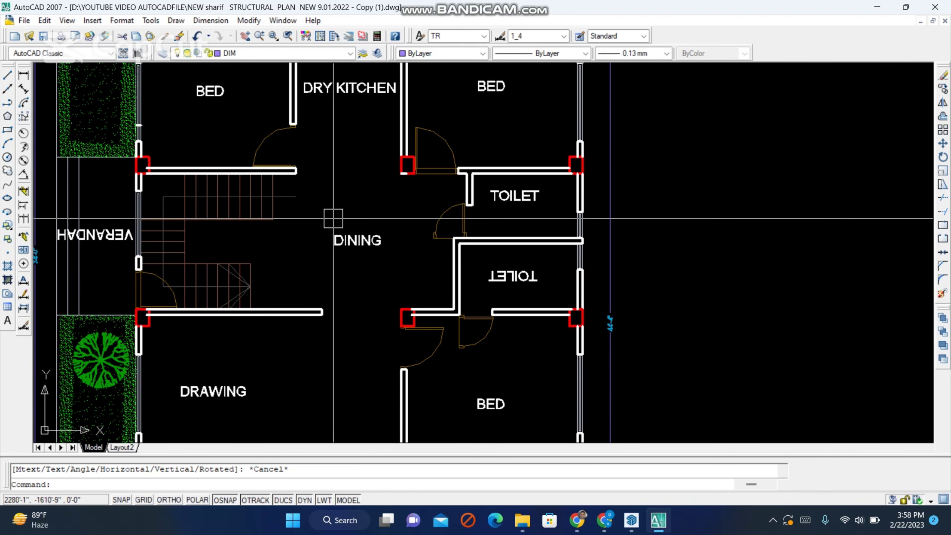
scroll(330, 223, "down", 2)
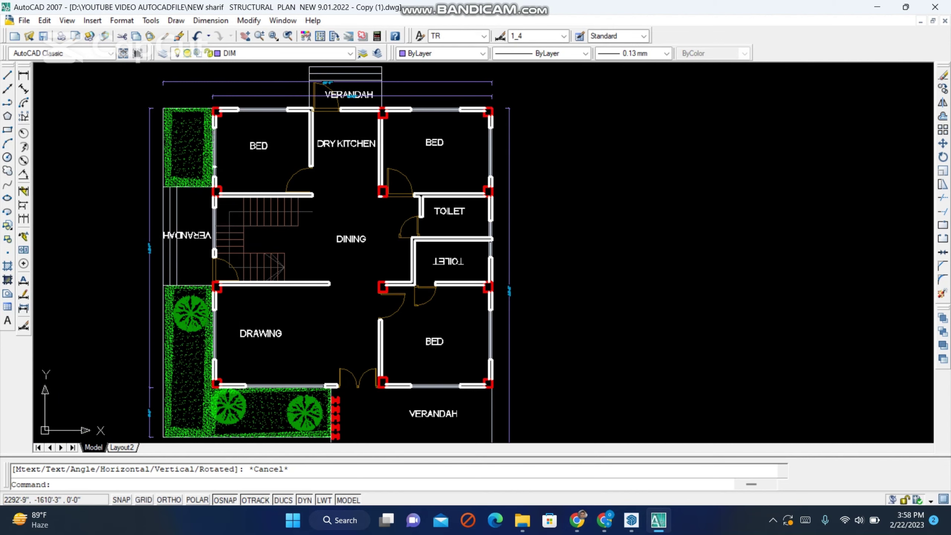
middle_click_drag(320, 232, 343, 292)
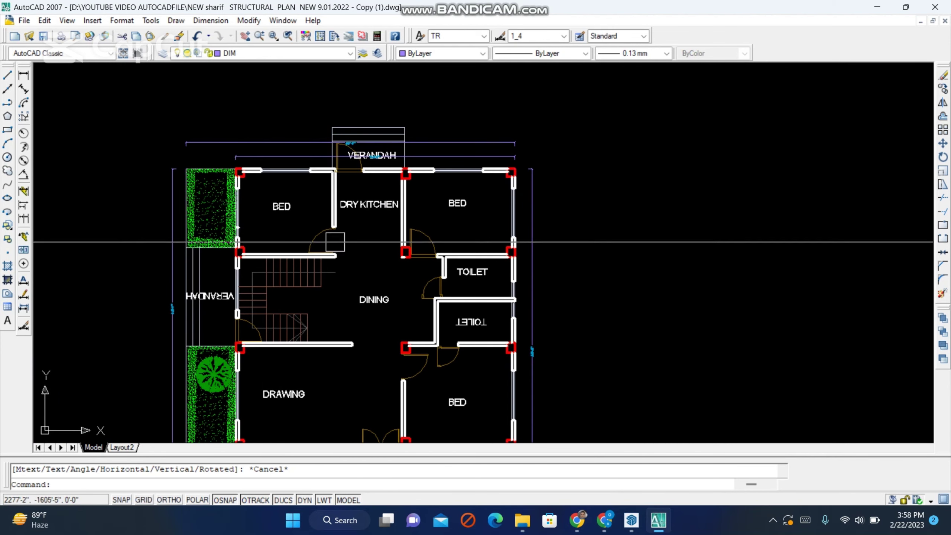
middle_click_drag(318, 218, 287, 161)
scroll(304, 234, "up", 2)
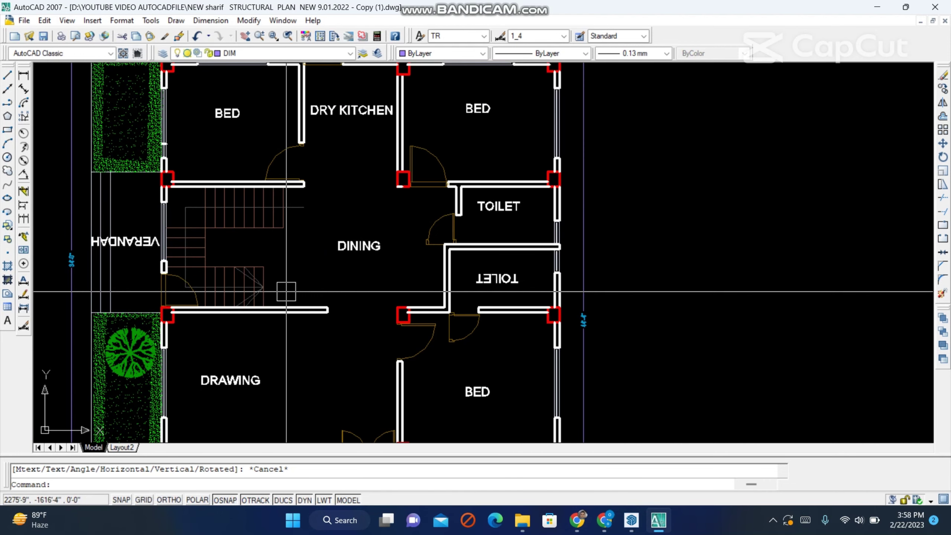
scroll(308, 224, "down", 2)
scroll(263, 253, "up", 2)
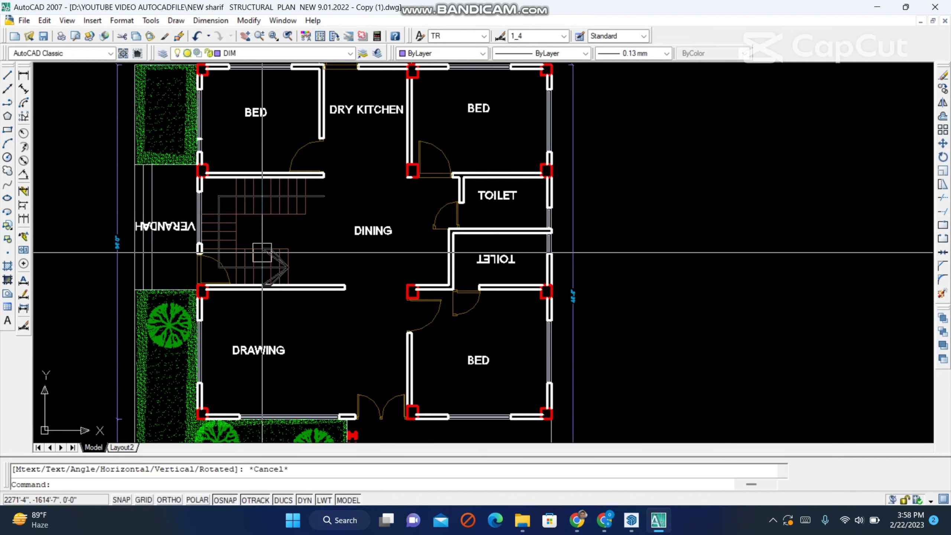
Measure the dining and stair area's depth between its two horizontal walls with a temporary linear dimension
left_click(24, 75)
scroll(313, 287, "up", 4)
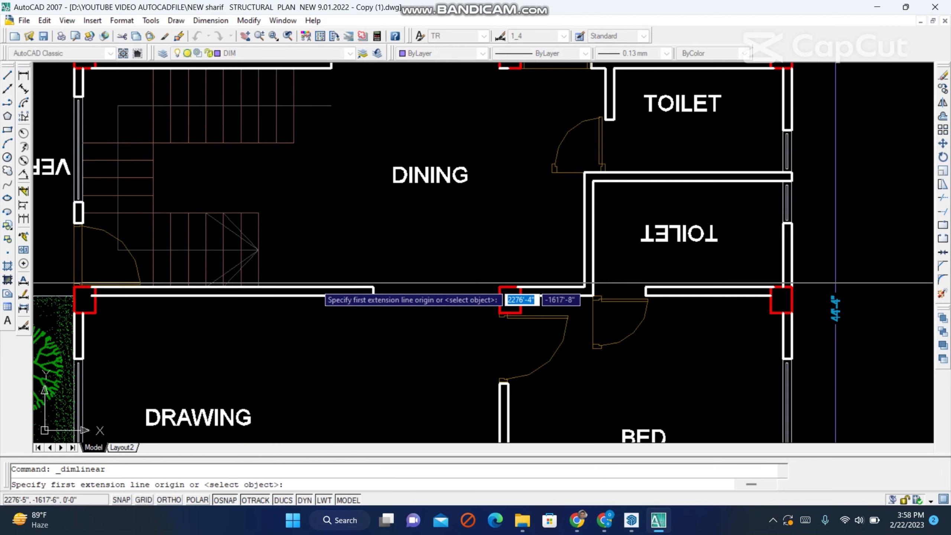
left_click(308, 288)
left_click(313, 68)
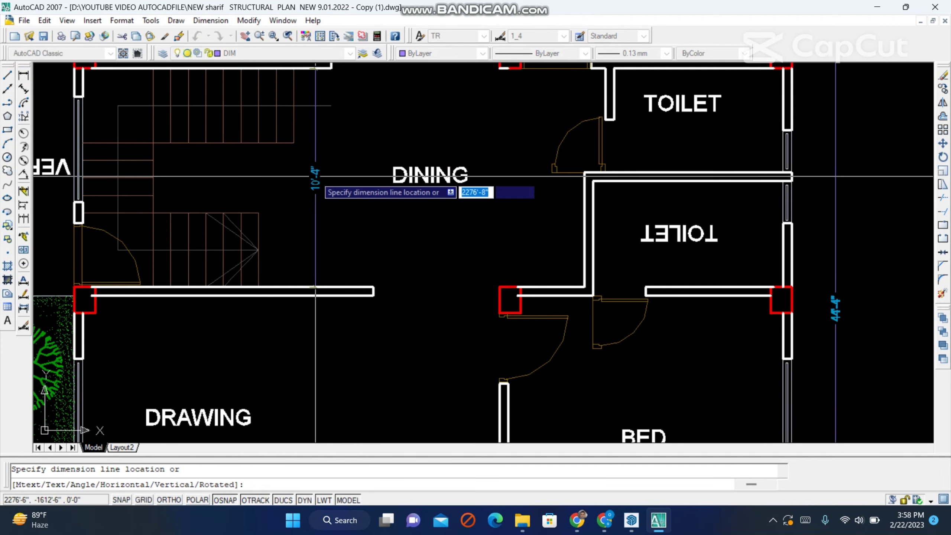
scroll(315, 176, "up", 3)
key("Escape")
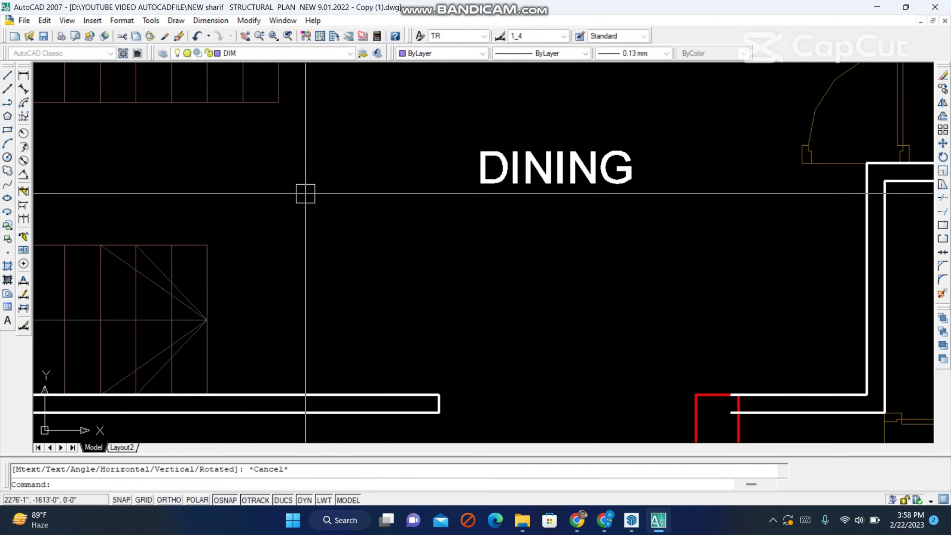
Measure the staircase's length from the side wall to the far end of its upper flight with a temporary linear dimension
right_click(385, 204)
left_click(405, 210)
scroll(436, 244, "down", 2)
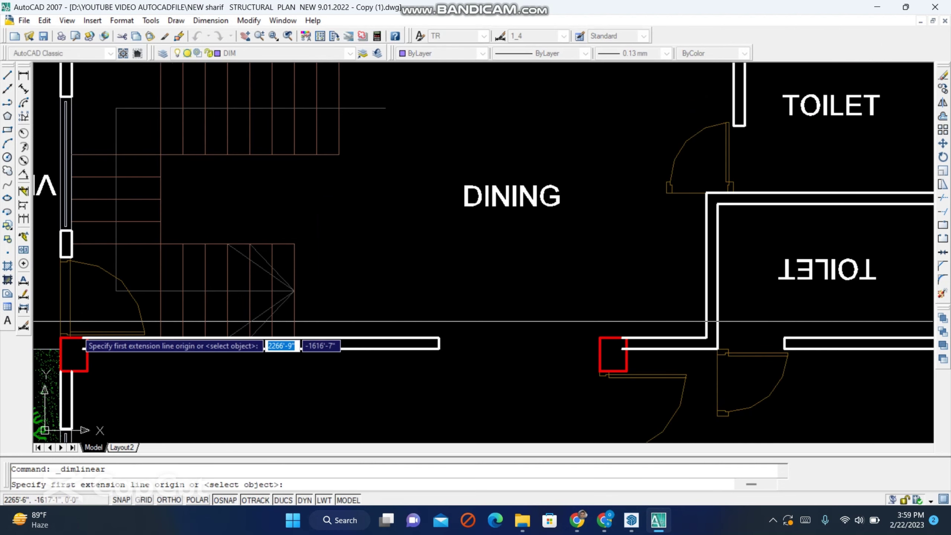
left_click(70, 258)
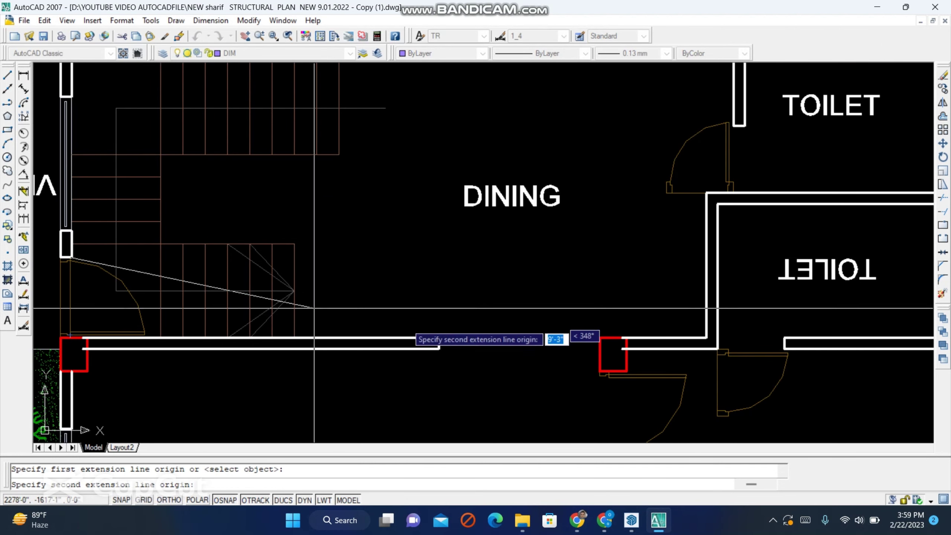
left_click(339, 154)
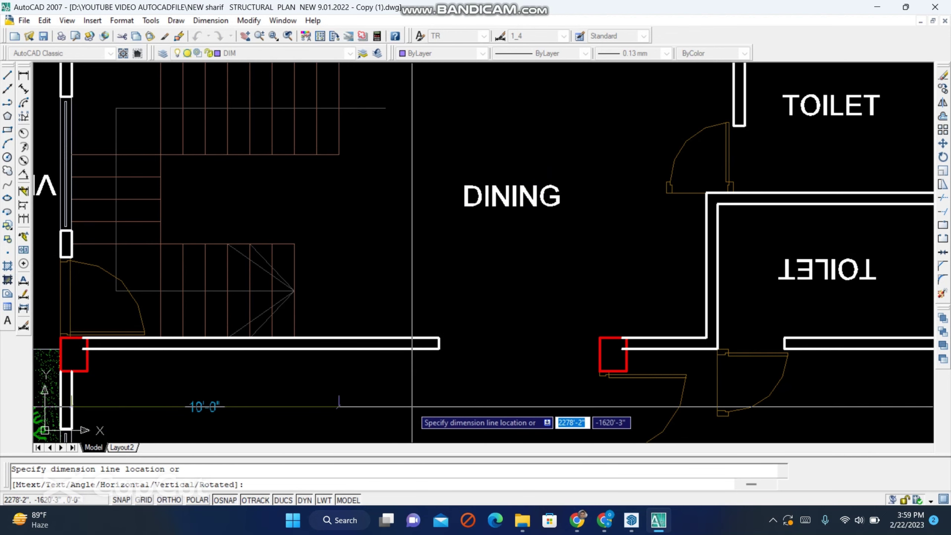
key("Escape")
Examine the overall ground floor layout around the staircase, dining area, drawing room and bedrooms
scroll(349, 263, "down", 4)
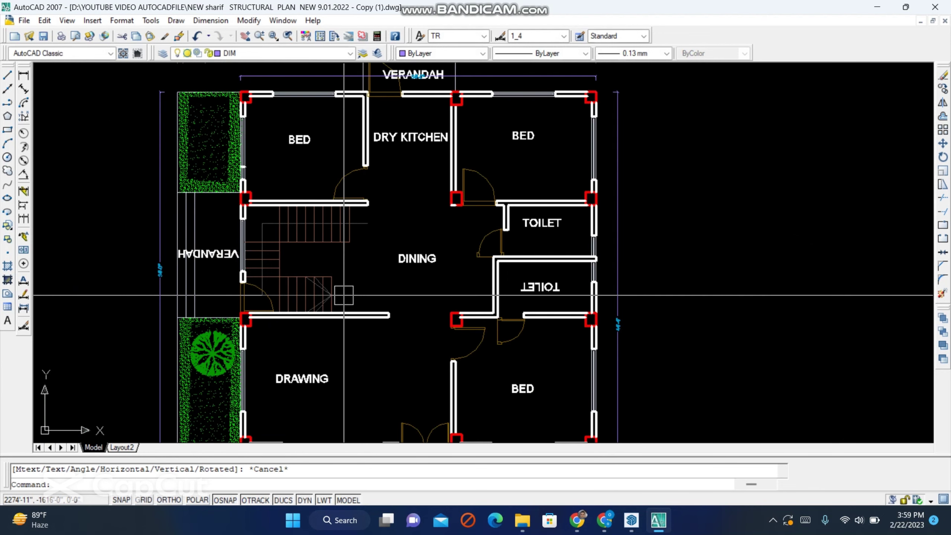
scroll(286, 233, "down", 2)
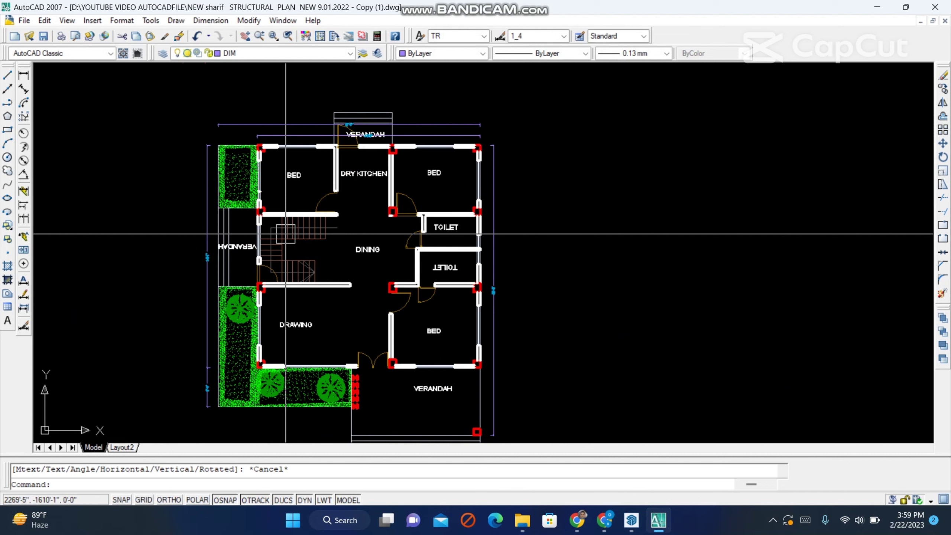
scroll(325, 259, "up", 2)
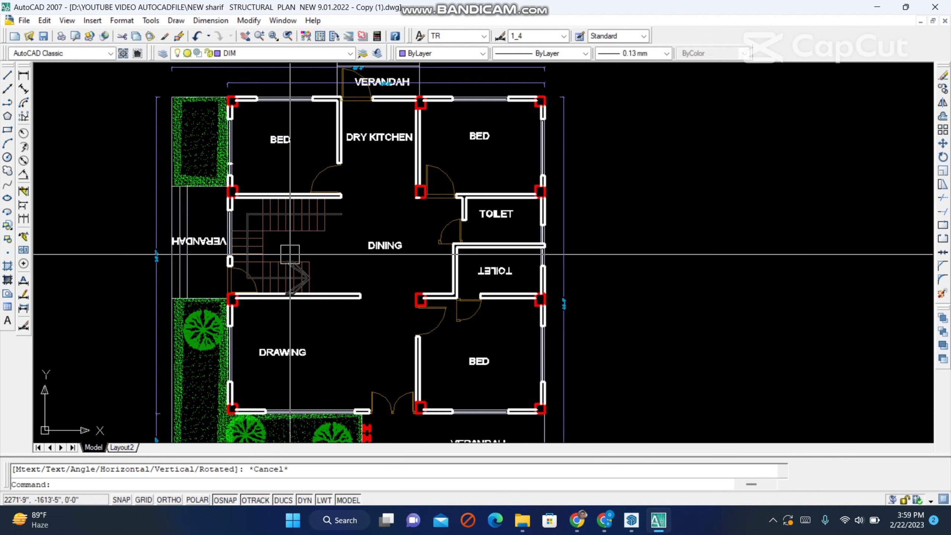
scroll(290, 254, "down", 3)
scroll(274, 311, "up", 2)
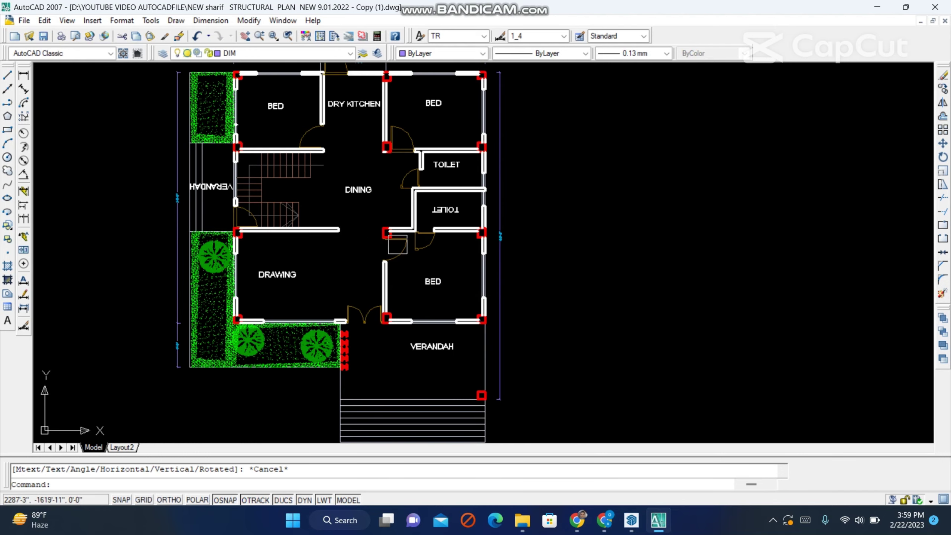
middle_click_drag(354, 198, 328, 224)
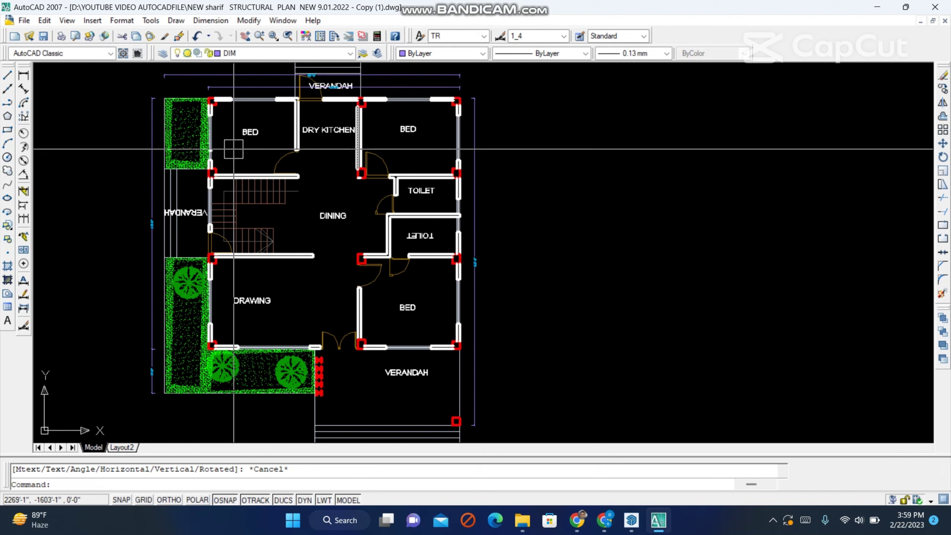
Add a horizontal linear dimension across the garden-side rear bedroom, between the inner faces of its outer and kitchen walls
scroll(229, 135, "up", 3)
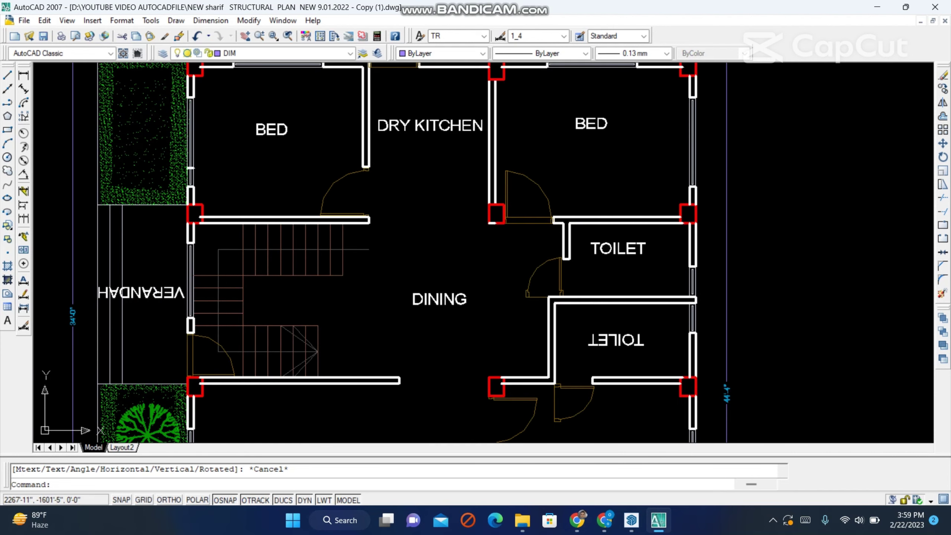
left_click(24, 76)
scroll(196, 210, "up", 5)
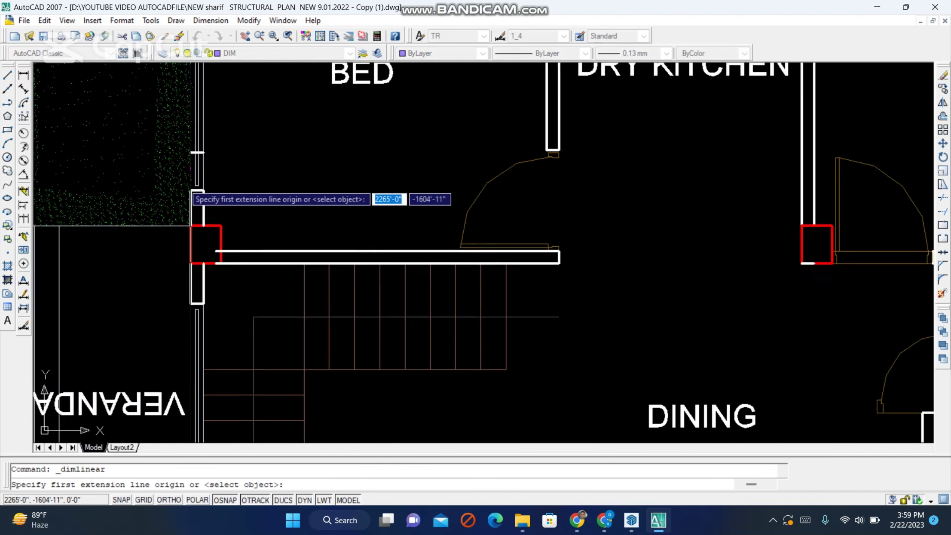
left_click(203, 193)
left_click(700, 135)
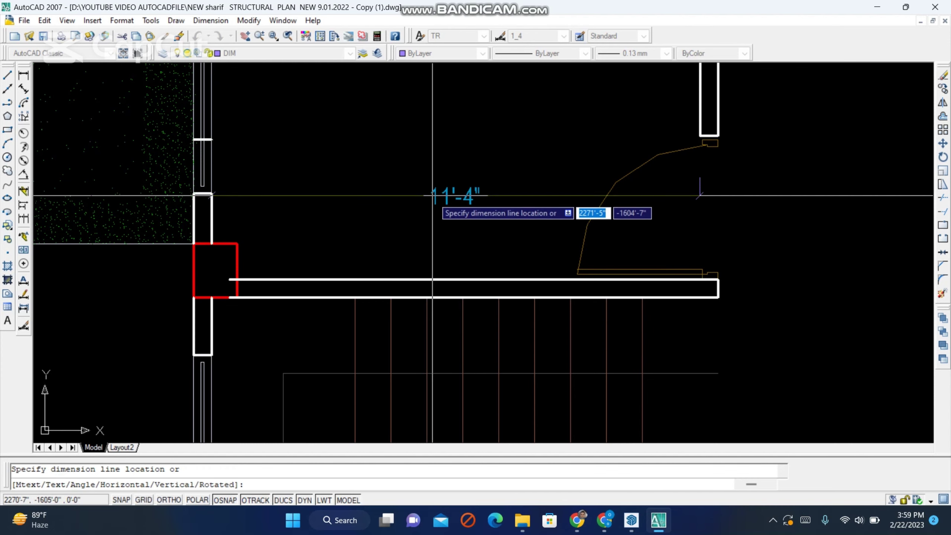
left_click(436, 196)
Add a vertical linear dimension for the depth of the garden-side rear bedroom, placed near its outer wall
right_click(414, 136)
left_click(449, 142)
left_click(414, 293)
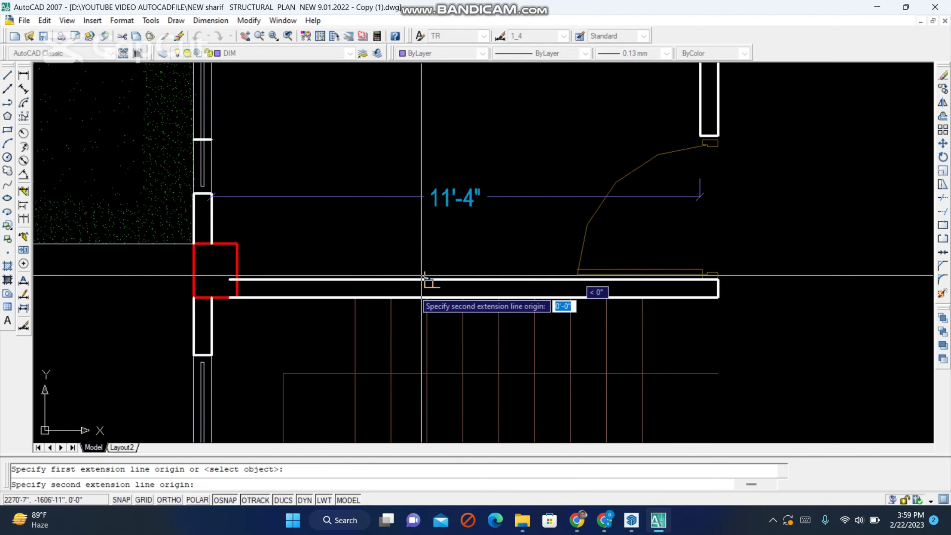
scroll(425, 225, "down", 4)
scroll(442, 145, "up", 5)
left_click(442, 120)
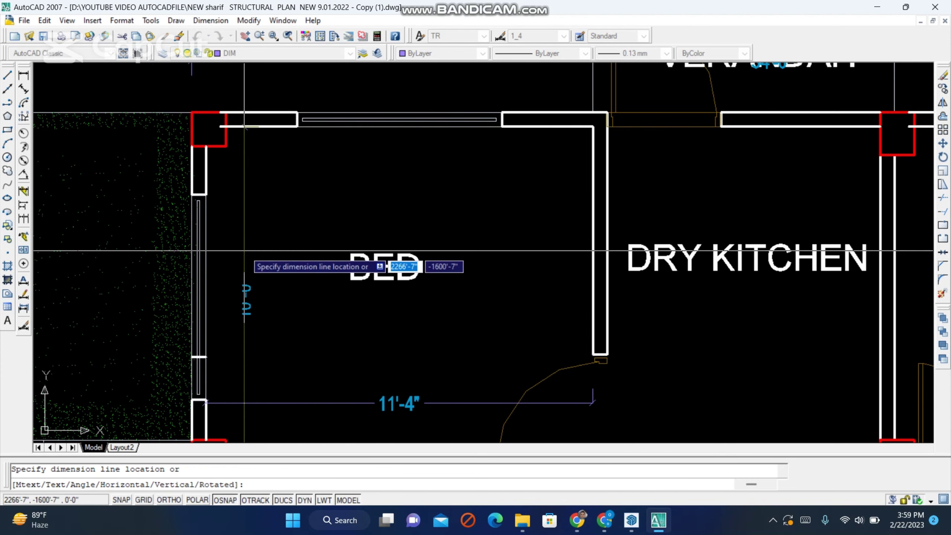
left_click(248, 262)
Add a vertical linear dimension for the depth of the rear bedroom above the toilets, between its inner wall faces
scroll(335, 247, "down", 4)
middle_click_drag(450, 314, 274, 229)
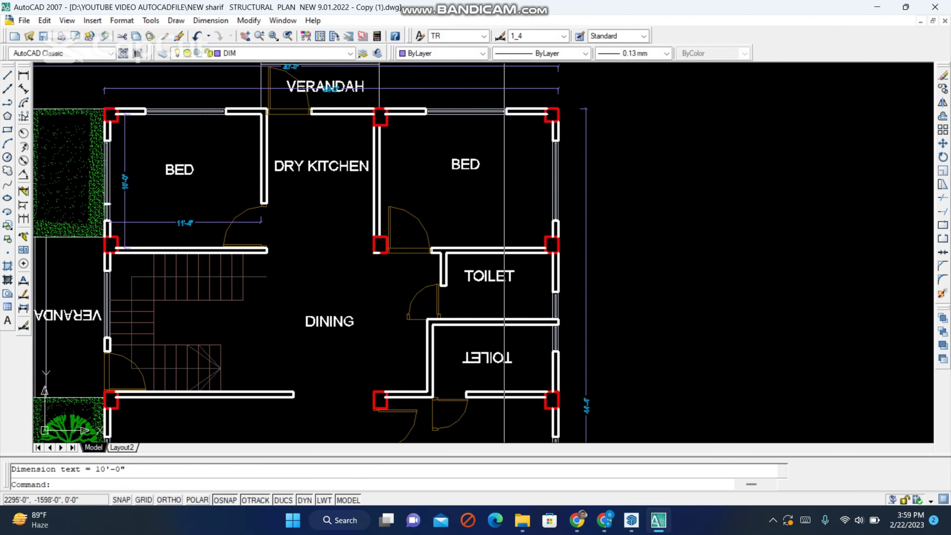
right_click(440, 149)
left_click(442, 149)
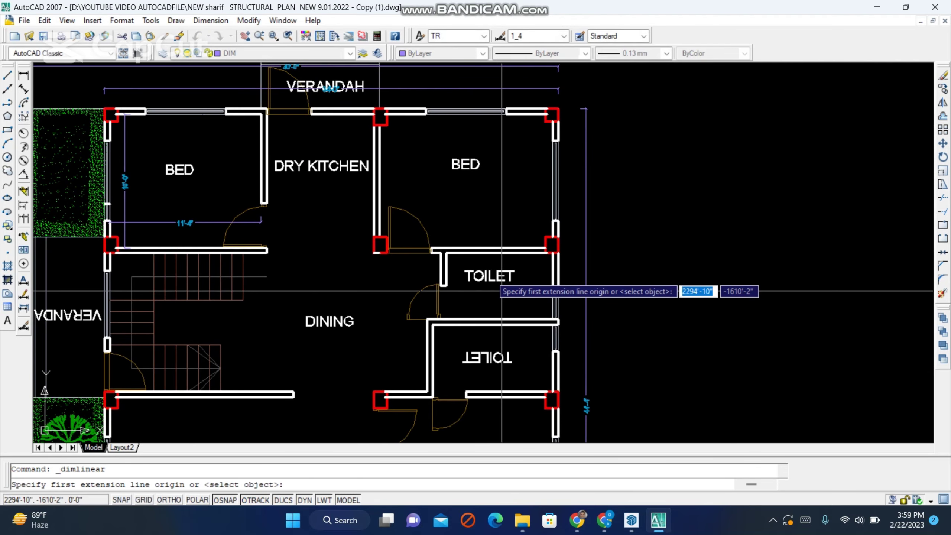
left_click(484, 245)
left_click(486, 116)
scroll(496, 166, "up", 2)
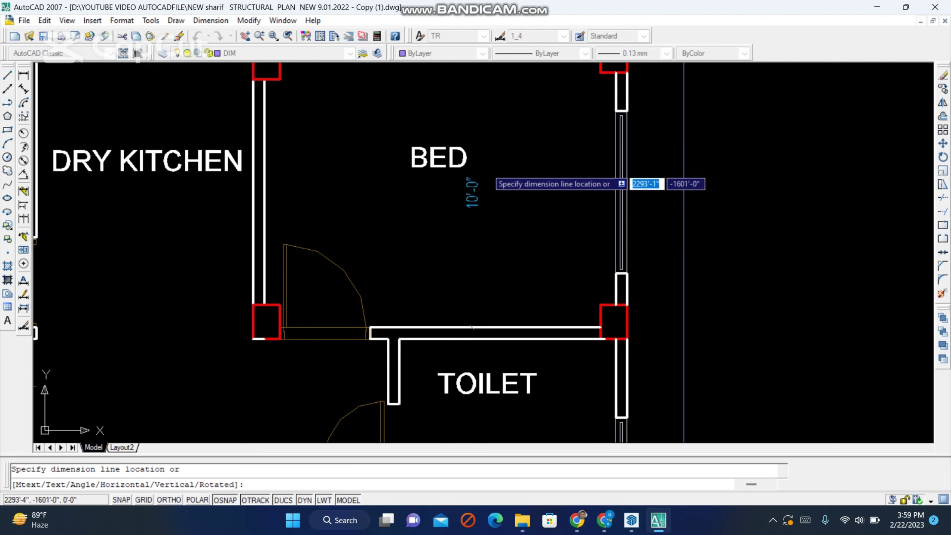
left_click(506, 165)
Add a horizontal linear dimension across the rear bedroom above the toilets, from the dry kitchen wall to the outer wall
right_click(529, 147)
left_click(533, 150)
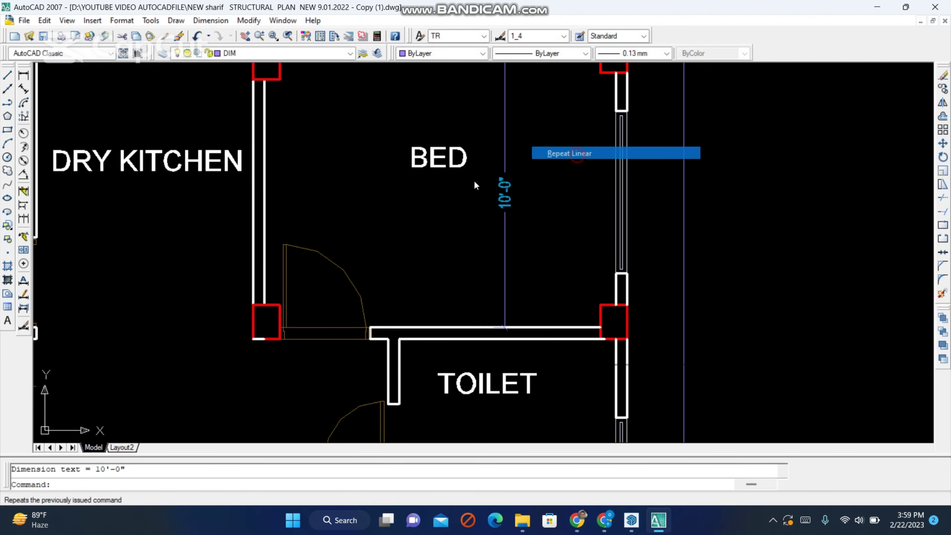
left_click(265, 192)
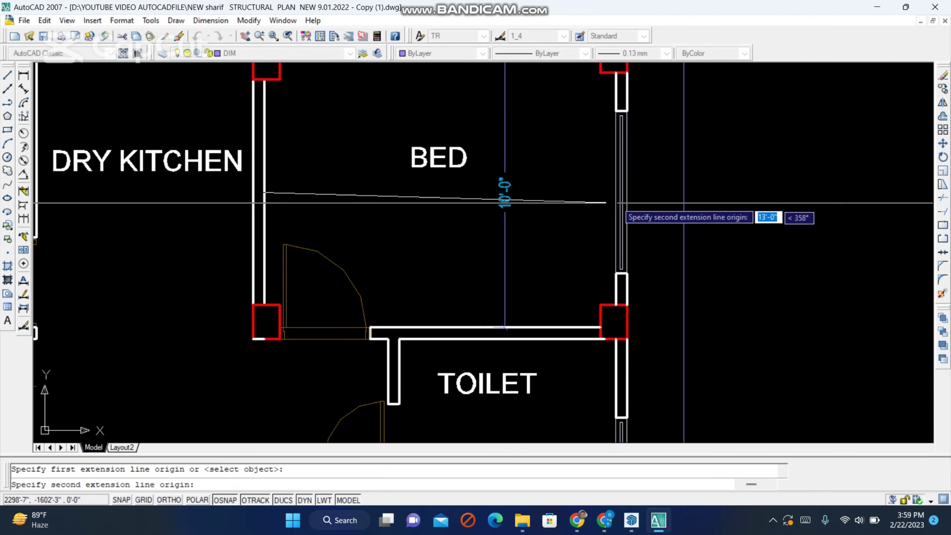
left_click(616, 192)
left_click(596, 215)
scroll(380, 215, "down", 2)
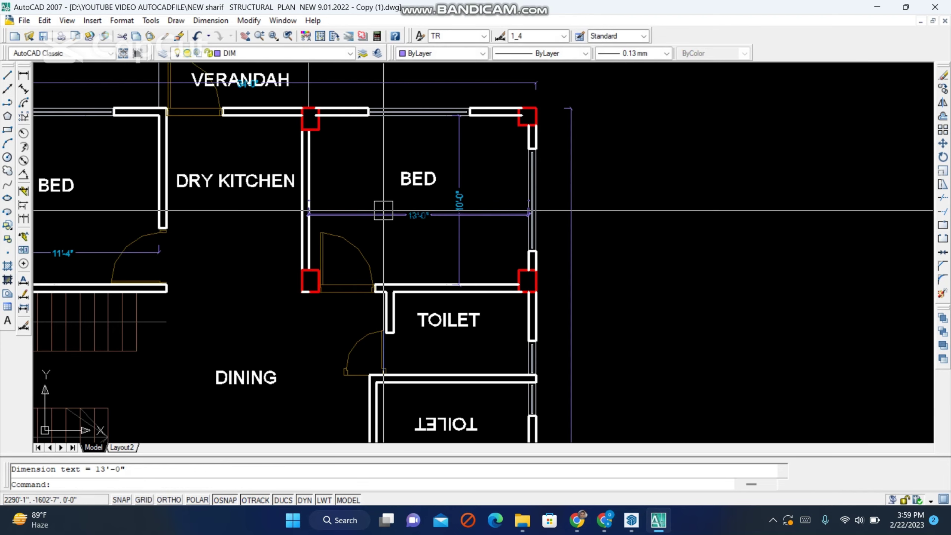
Add a horizontal linear dimension across the front bedroom, from the drawing room wall to the outer wall, above the BED label
scroll(471, 221, "up", 3)
scroll(412, 262, "down", 6)
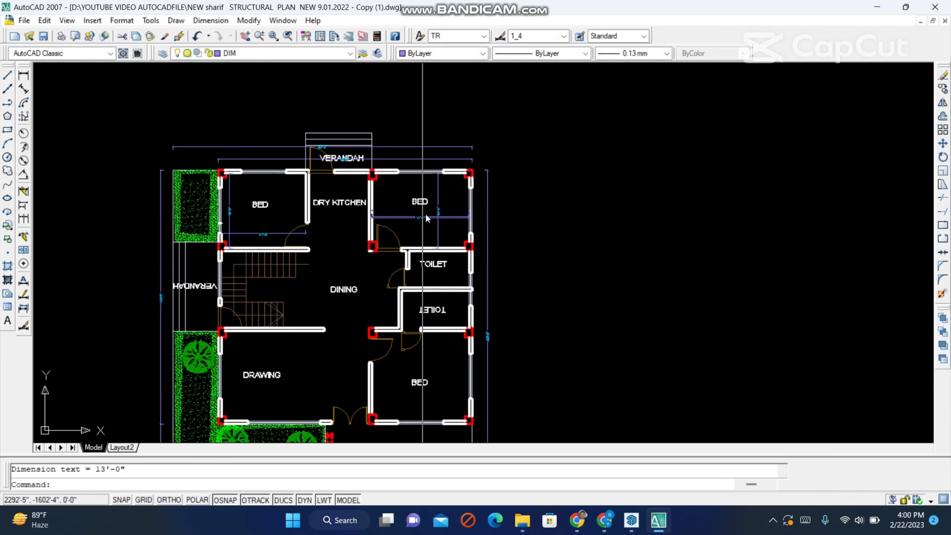
middle_click_drag(347, 295, 337, 219)
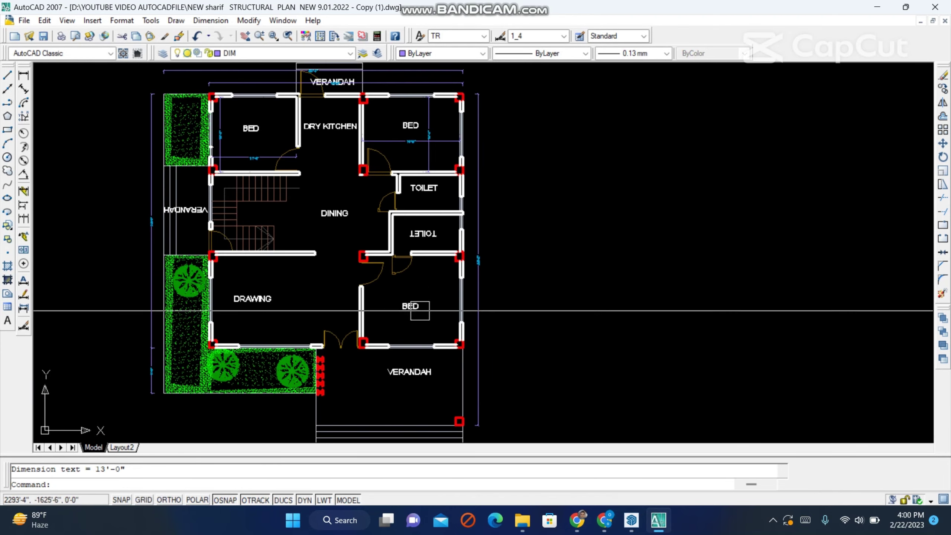
scroll(433, 304, "up", 3)
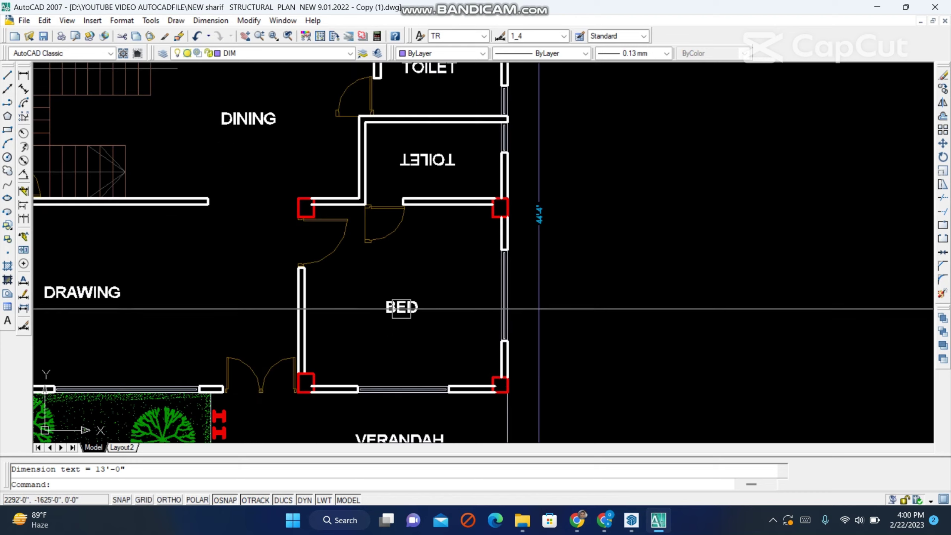
left_click(23, 75)
scroll(327, 307, "up", 2)
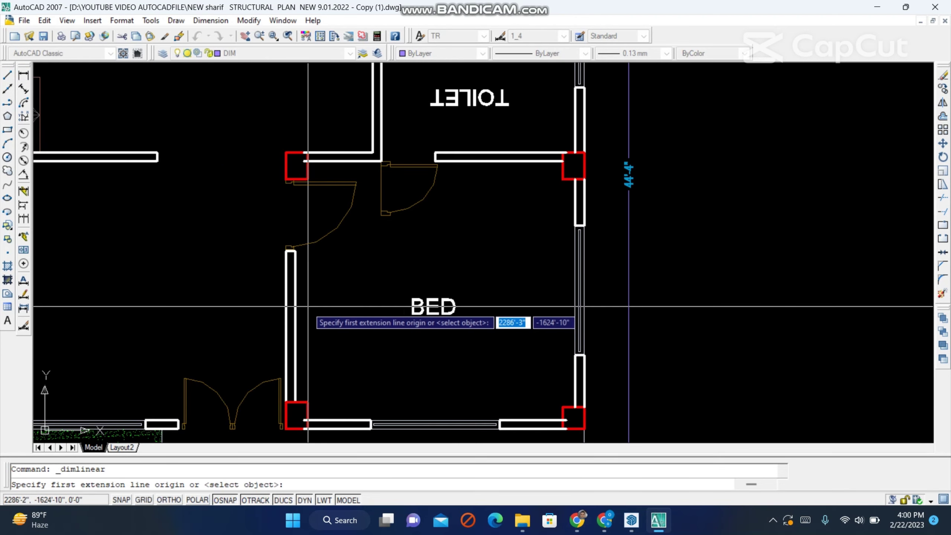
left_click(296, 305)
left_click(574, 287)
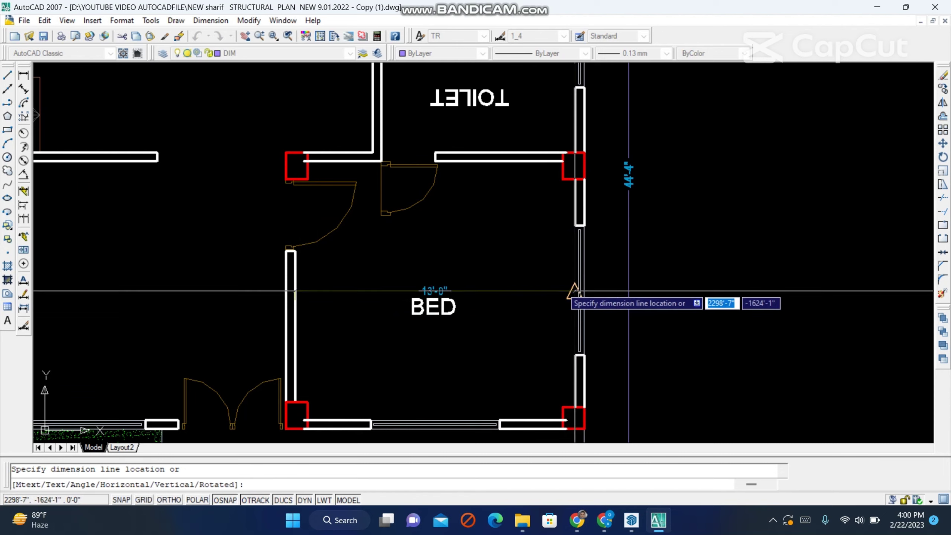
left_click(629, 275)
Add a vertical linear dimension for the front bedroom's depth, from the toilet wall to the front verandah wall
right_click(469, 223)
left_click(487, 232)
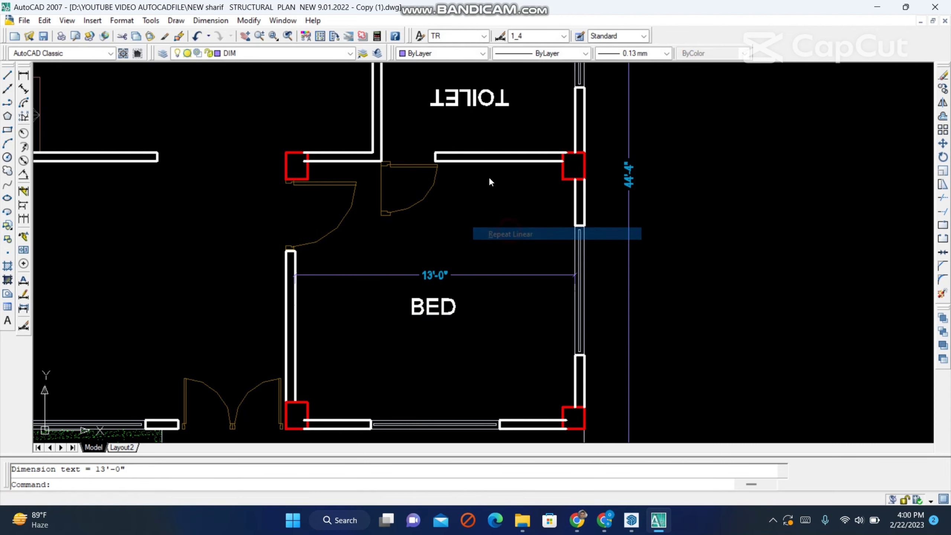
left_click(629, 168)
scroll(469, 224, "down", 3)
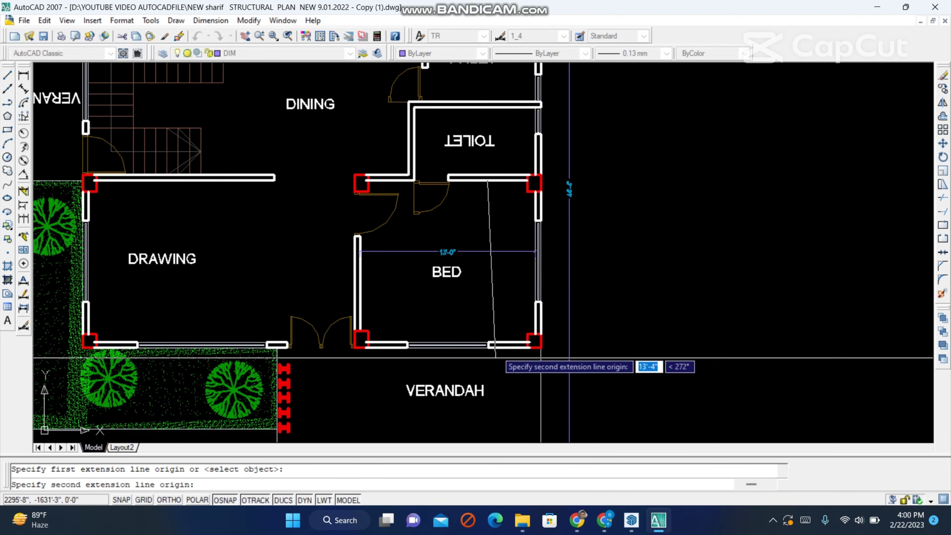
scroll(488, 341, "up", 4)
left_click(488, 341)
left_click(501, 236)
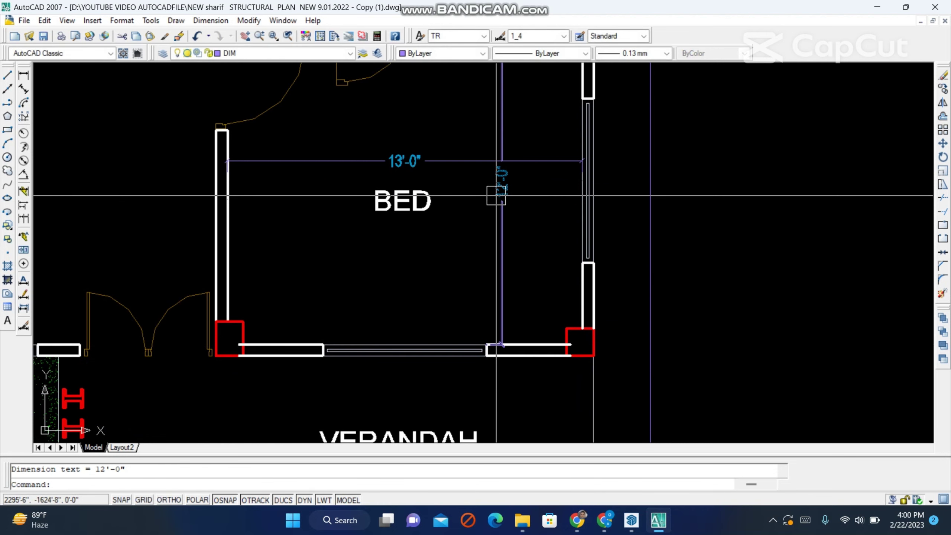
Examine the dimensioned front bedroom with its attached toilet, the adjoining front verandah and the drawing room
scroll(498, 205, "down", 2)
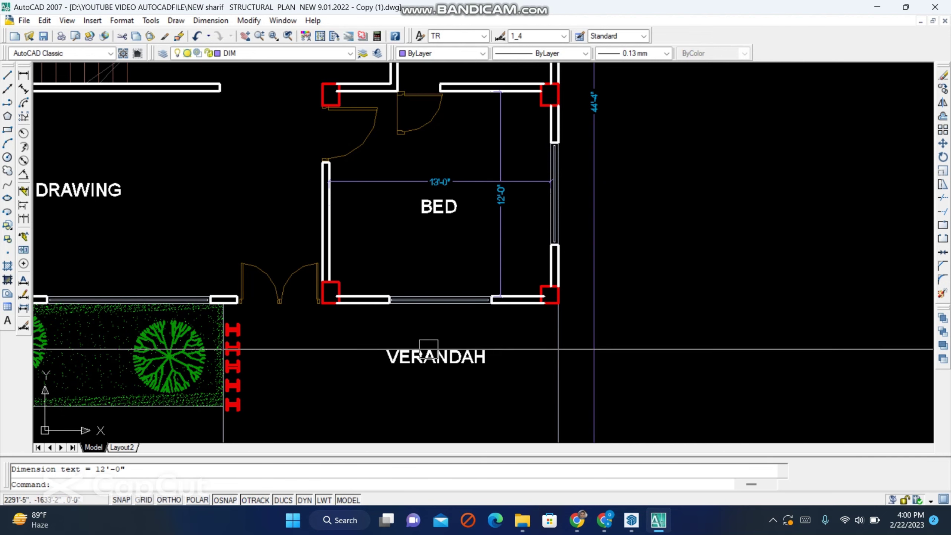
scroll(495, 337, "up", 3)
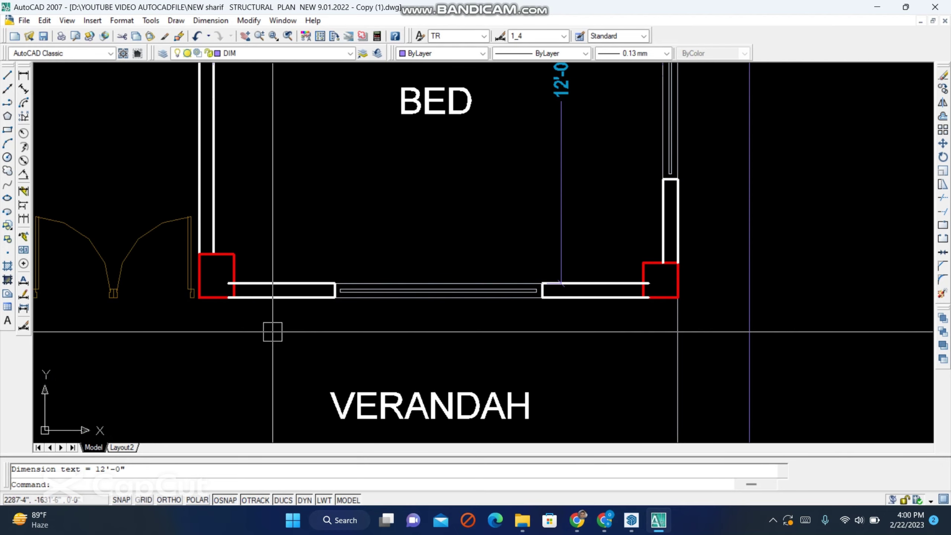
scroll(350, 342, "down", 2)
scroll(393, 300, "down", 2)
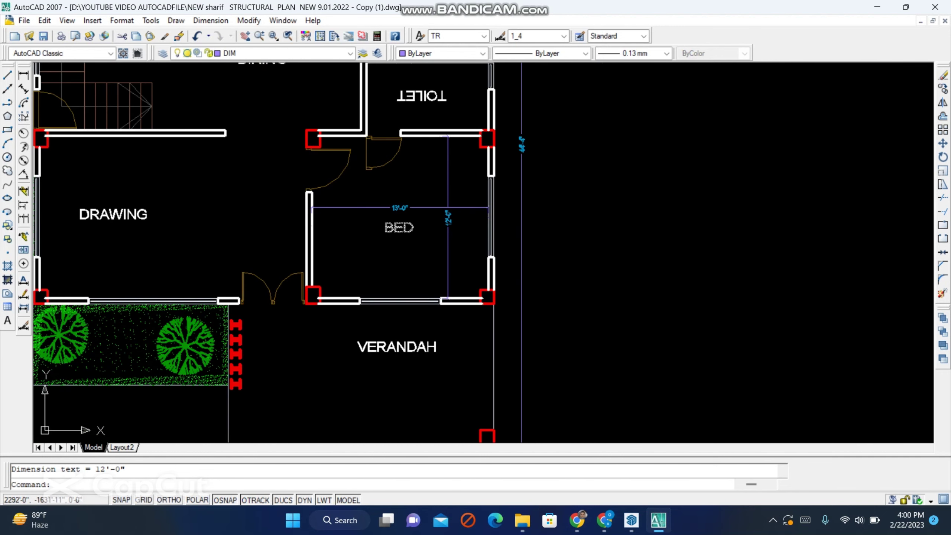
scroll(398, 346, "up", 2)
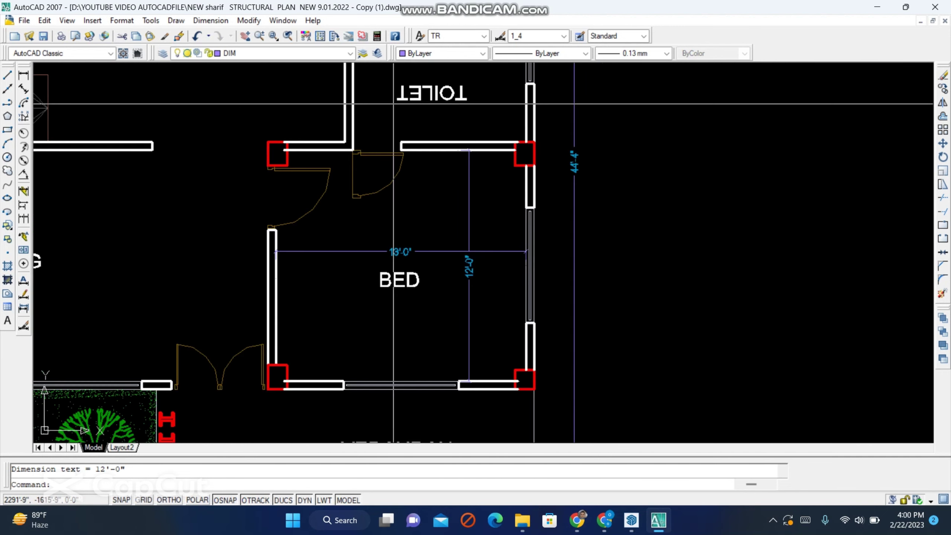
scroll(393, 240, "down", 5)
scroll(248, 251, "up", 3)
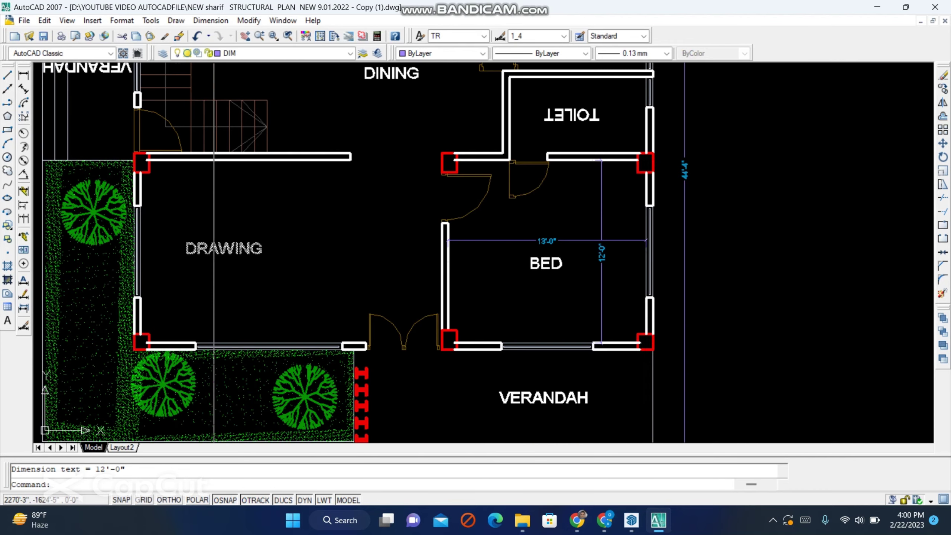
middle_click_drag(249, 250, 285, 291)
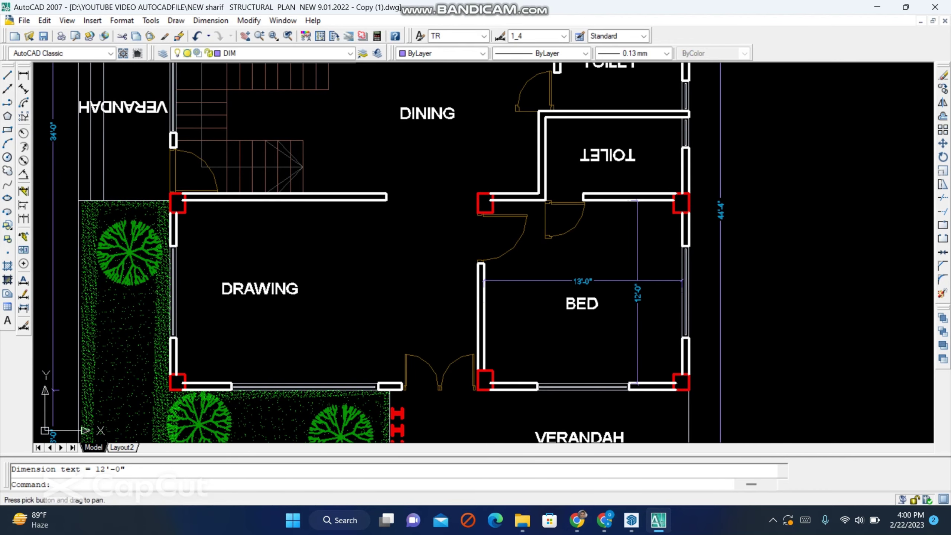
Add a vertical linear dimension for the drawing room's depth, from the front window wall to the wall beside the stairs
left_click(21, 77)
scroll(369, 384, "up", 4)
left_click(412, 389)
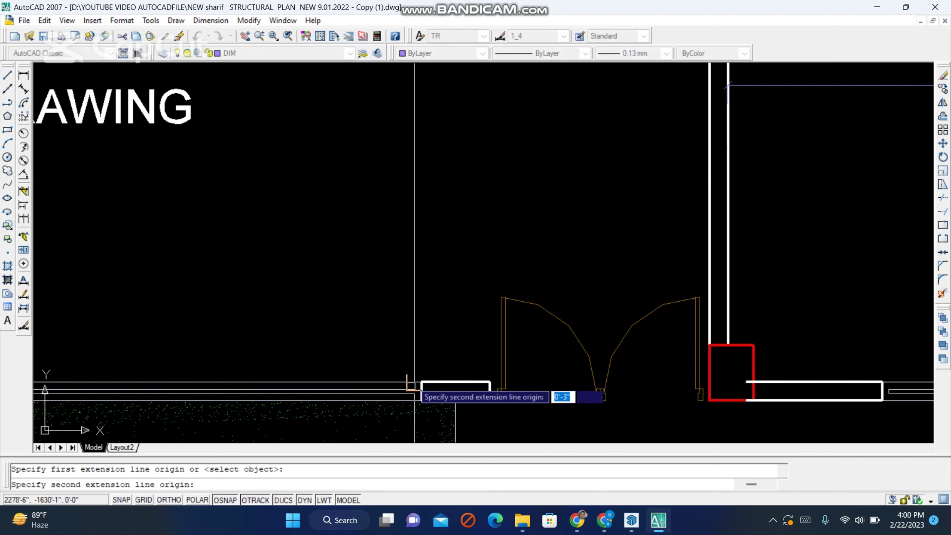
scroll(415, 390, "down", 2)
scroll(403, 259, "down", 3)
scroll(414, 221, "up", 3)
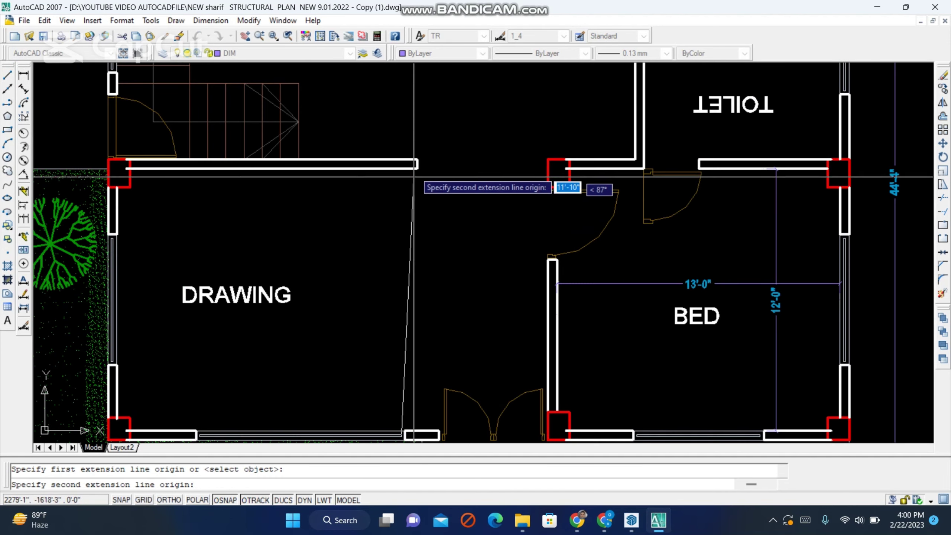
left_click(414, 171)
left_click(362, 230)
Add a horizontal linear dimension across the drawing room, from the garden-side outer wall to the front bedroom wall, below the DRAWING label
right_click(411, 246)
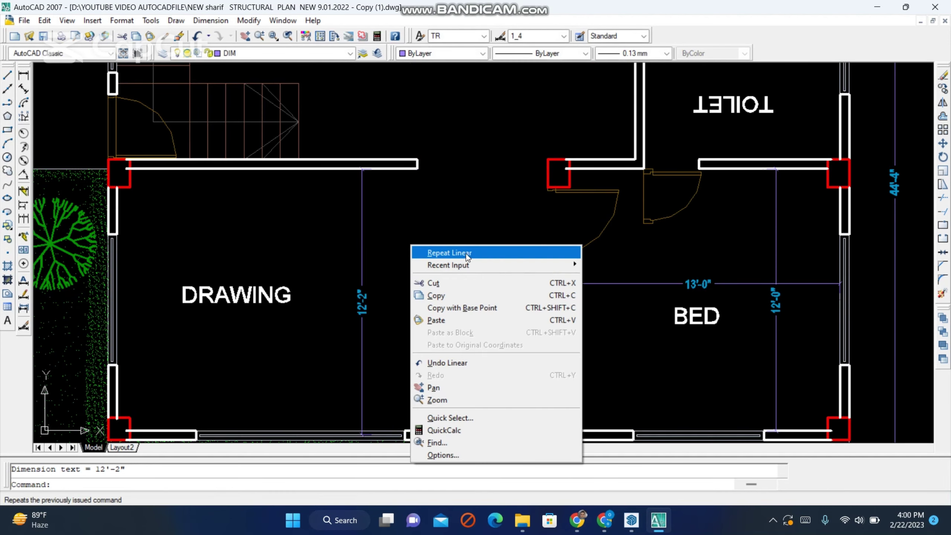
left_click(449, 253)
left_click(116, 368)
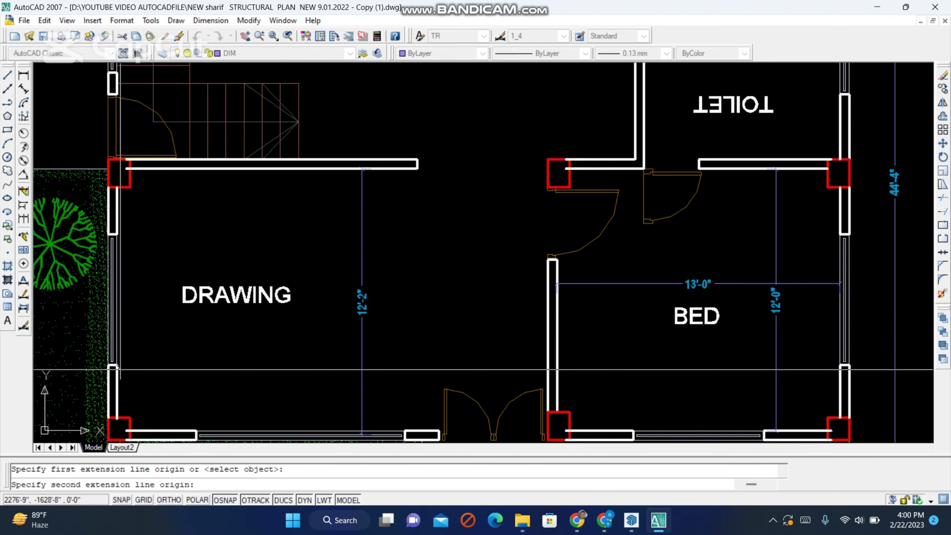
left_click(548, 335)
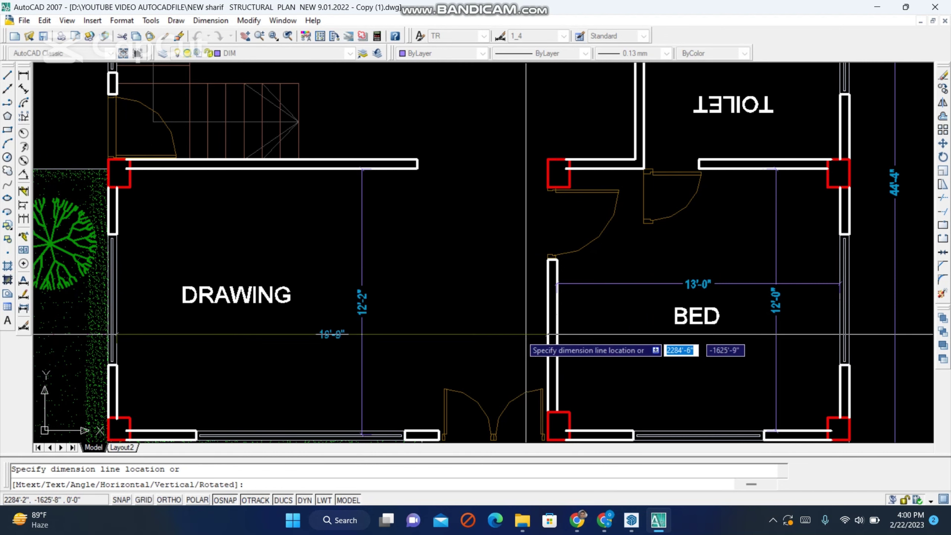
left_click(527, 335)
Examine the dimensioned drawing room and its connection to the dining space, stairs and front bedroom
scroll(361, 347, "up", 3)
scroll(361, 347, "down", 4)
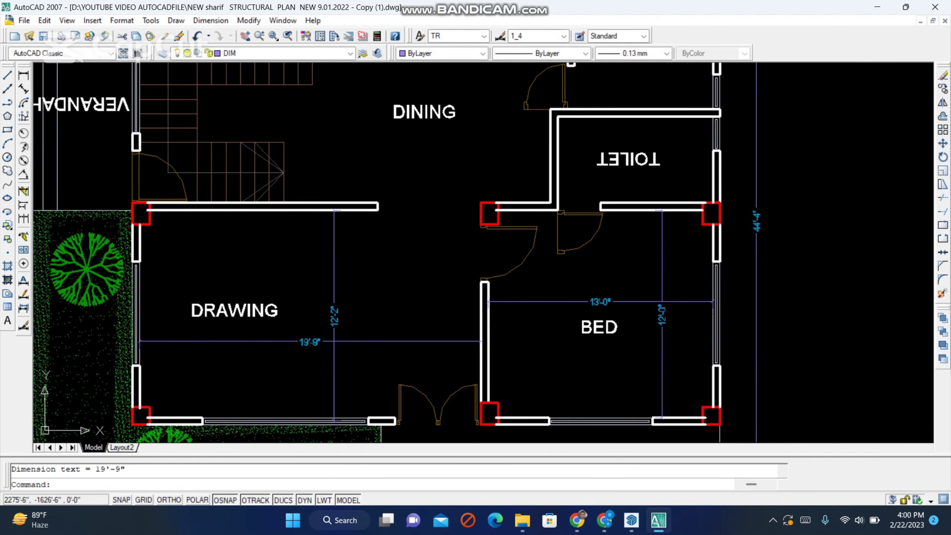
scroll(328, 345, "down", 2)
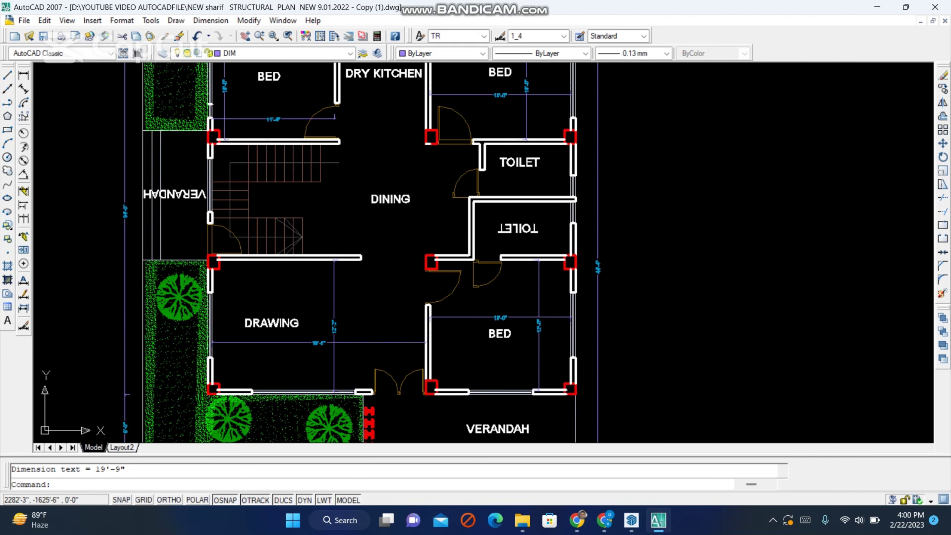
scroll(380, 345, "up", 3)
scroll(376, 353, "down", 2)
scroll(376, 352, "up", 5)
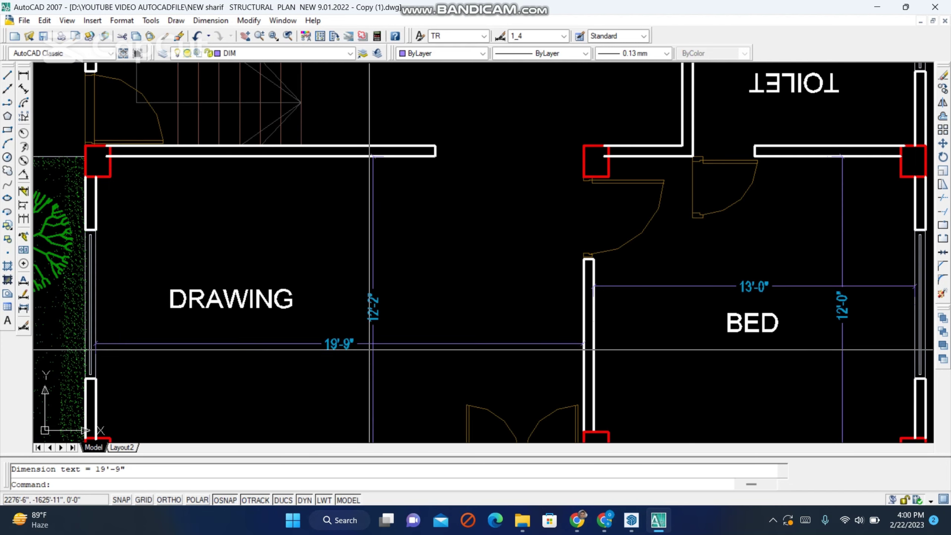
scroll(376, 353, "down", 3)
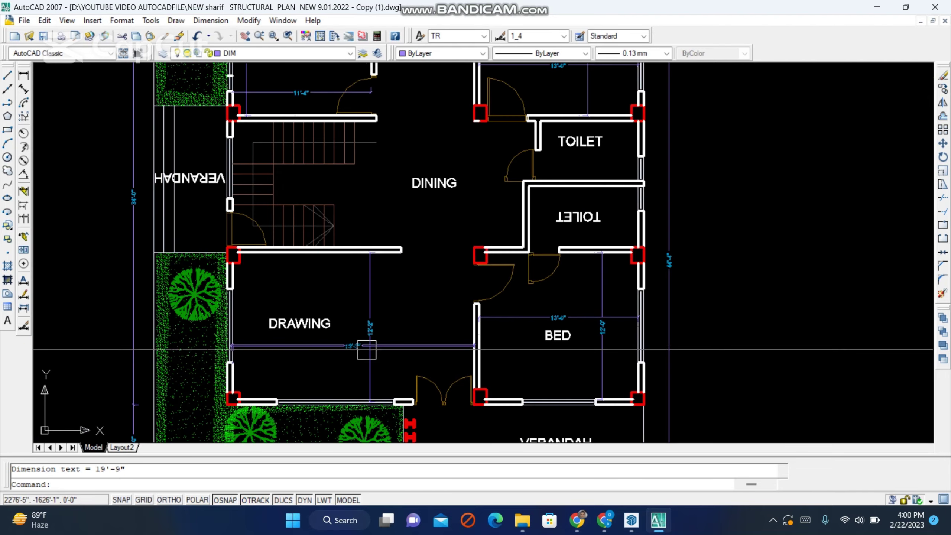
scroll(385, 353, "down", 2)
scroll(385, 353, "up", 3)
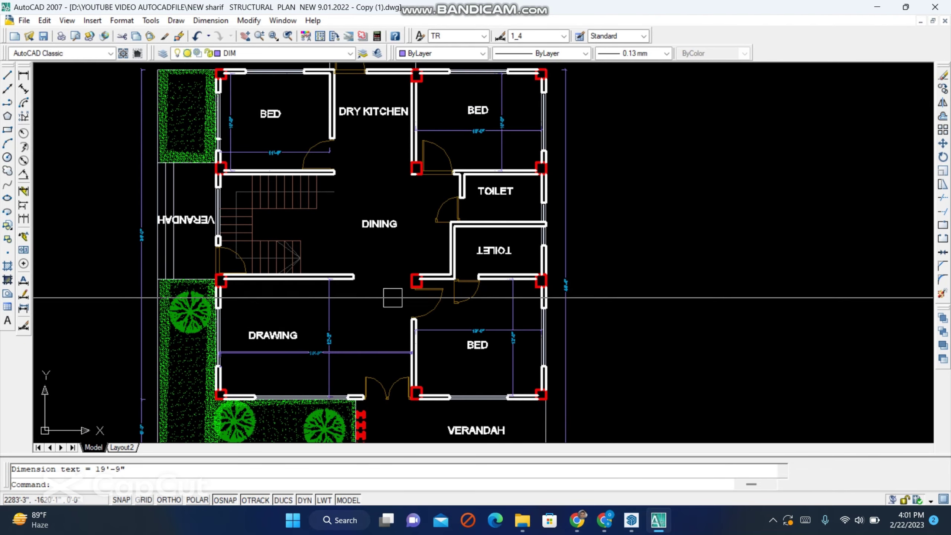
Add an overall vertical linear dimension from the front bedroom's outer corner to the rear bedroom's outer corner, beyond the existing 44'-4" dimension
left_click(23, 76)
scroll(663, 292, "down", 3)
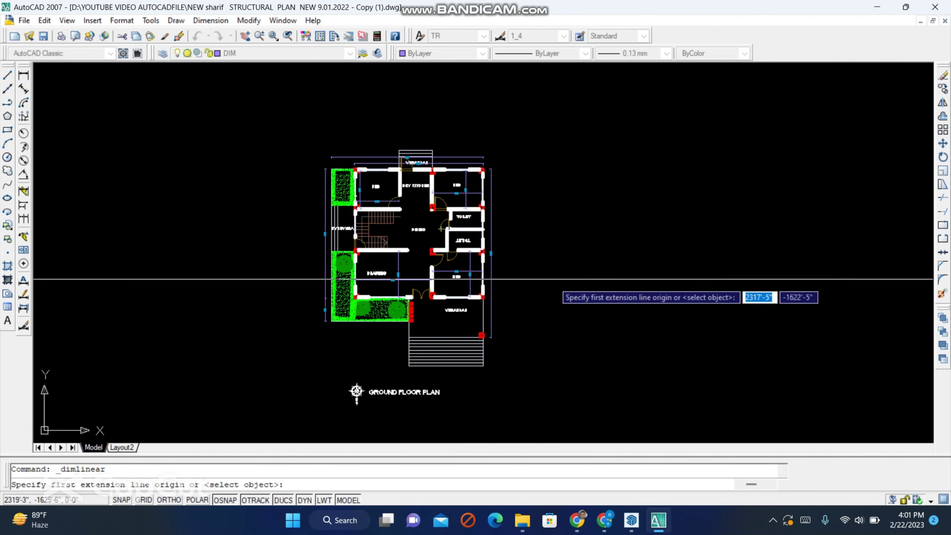
scroll(517, 362, "up", 6)
left_click(484, 333)
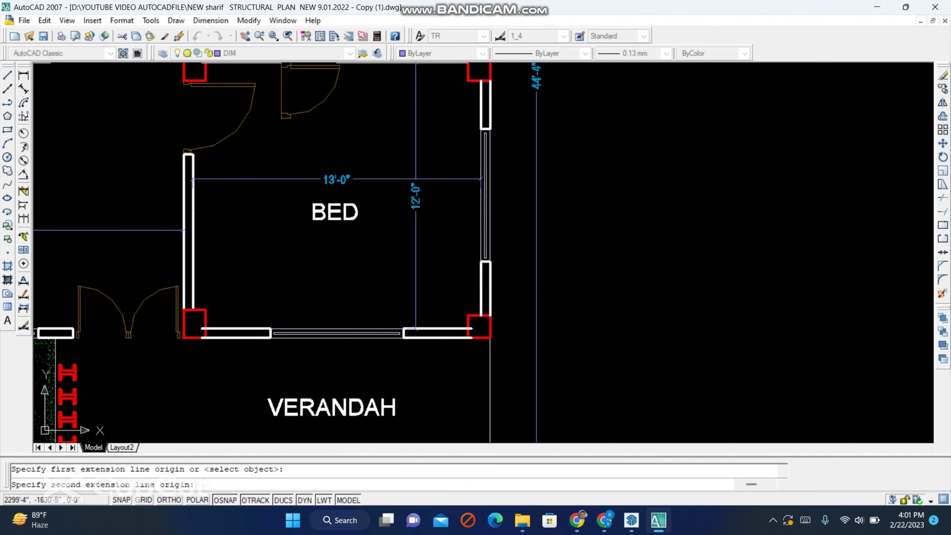
scroll(555, 368, "down", 2)
scroll(517, 245, "down", 3)
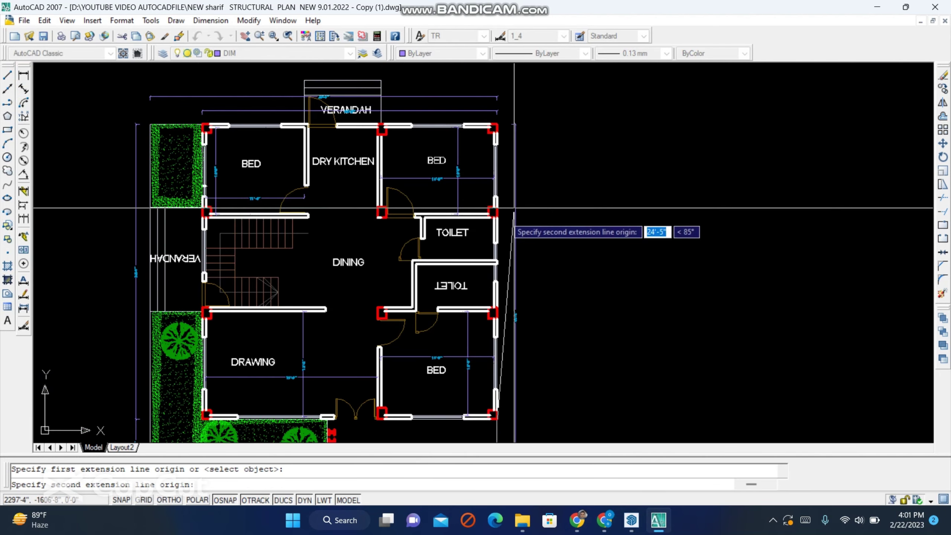
scroll(510, 283, "up", 5)
left_click(497, 118)
left_click(614, 234)
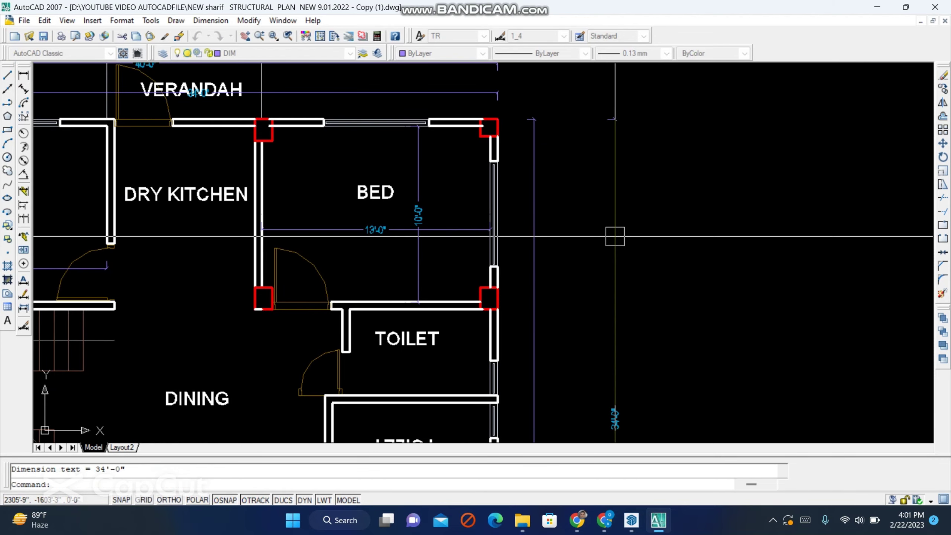
Try to add an overall horizontal linear dimension along the rear wall between its outer corners, above the rear verandah
scroll(598, 435, "up", 2)
right_click(576, 291)
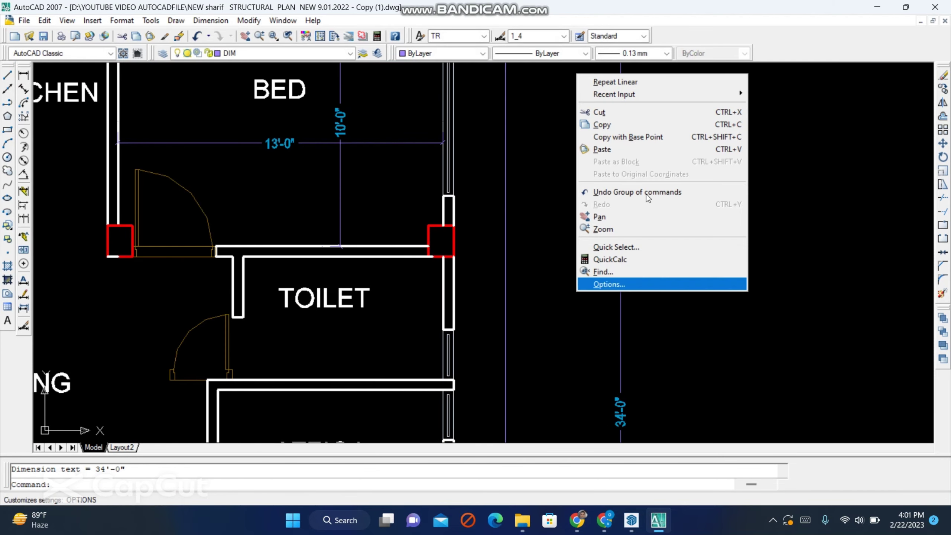
left_click(632, 87)
scroll(712, 337, "down", 3)
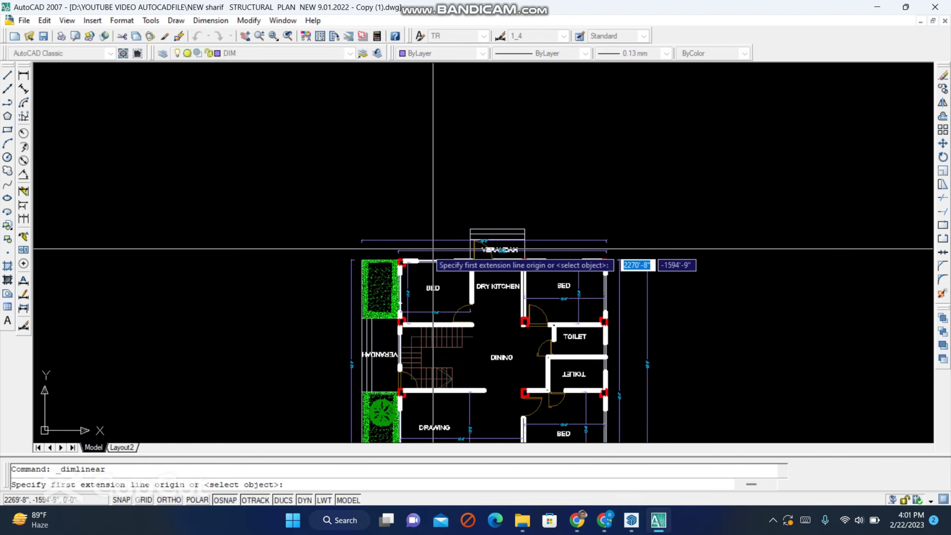
scroll(312, 337, "up", 5)
left_click(312, 290)
scroll(342, 302, "down", 5)
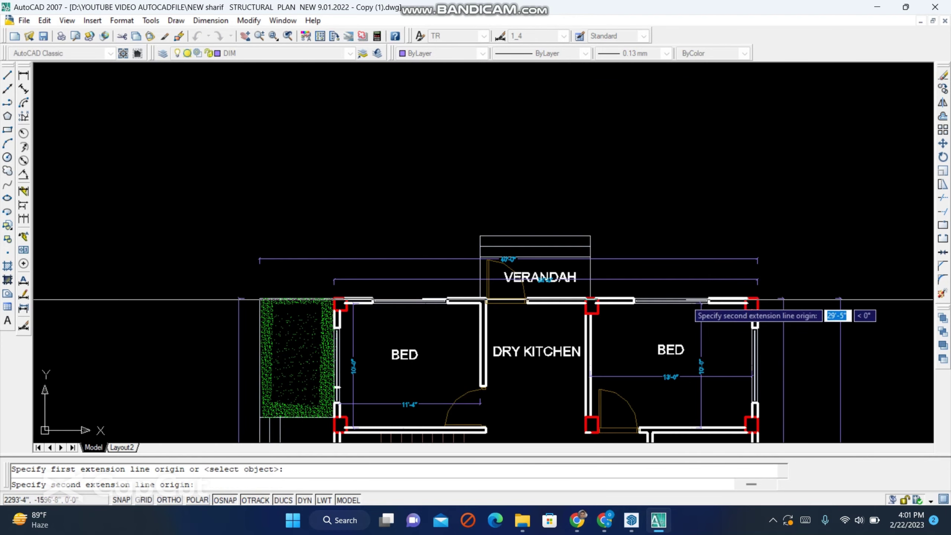
left_click(758, 298)
scroll(481, 277, "up", 5)
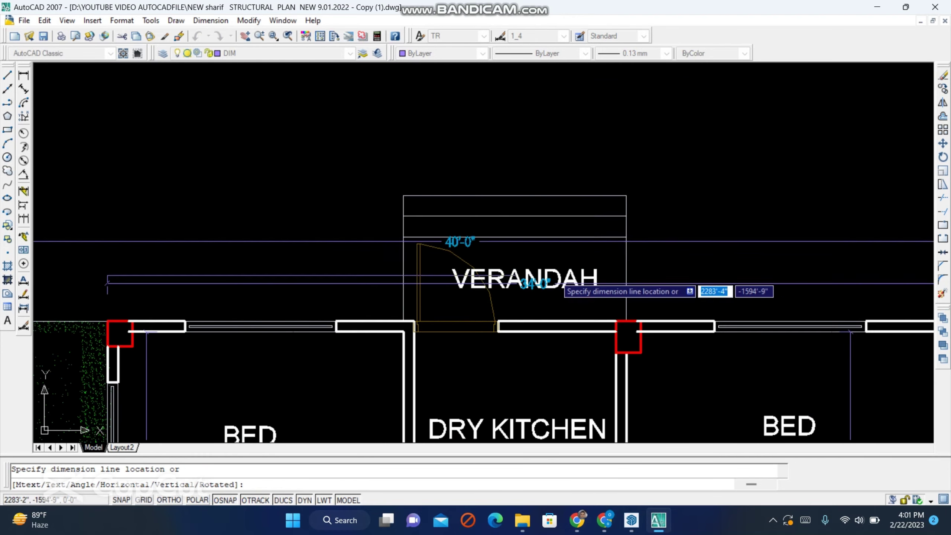
left_click(481, 152)
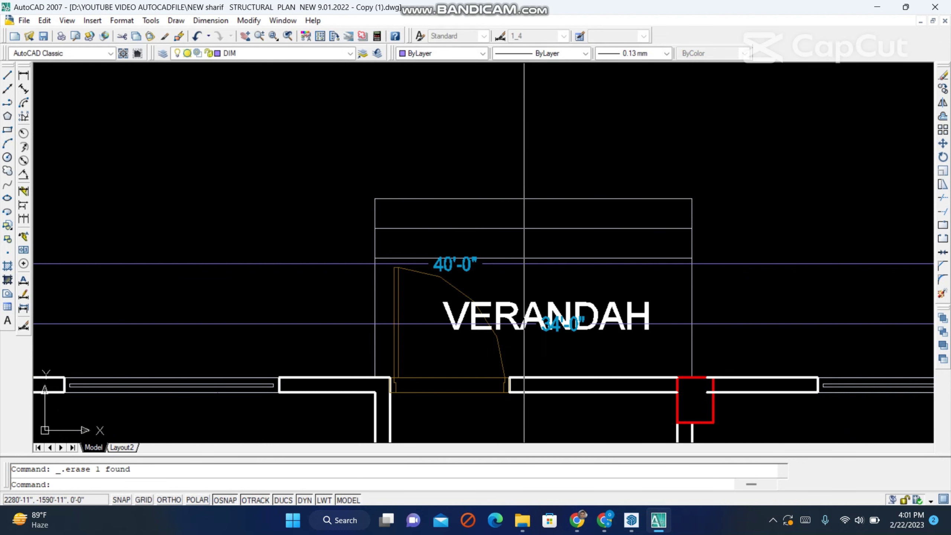
Examine the front verandah with its entrance steps, the adjoining garden strip and the main door area
scroll(492, 176, "down", 5)
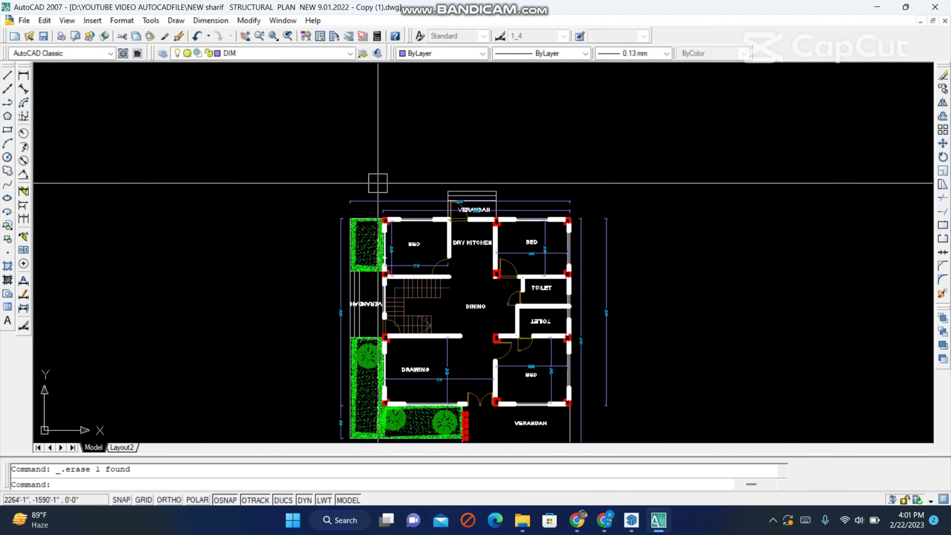
scroll(384, 254, "down", 4)
scroll(417, 347, "up", 3)
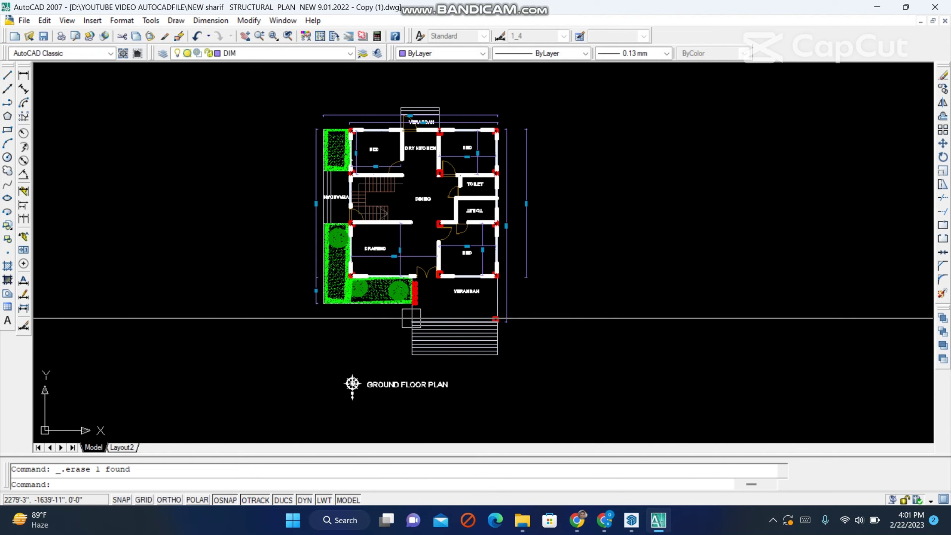
scroll(431, 356, "up", 5)
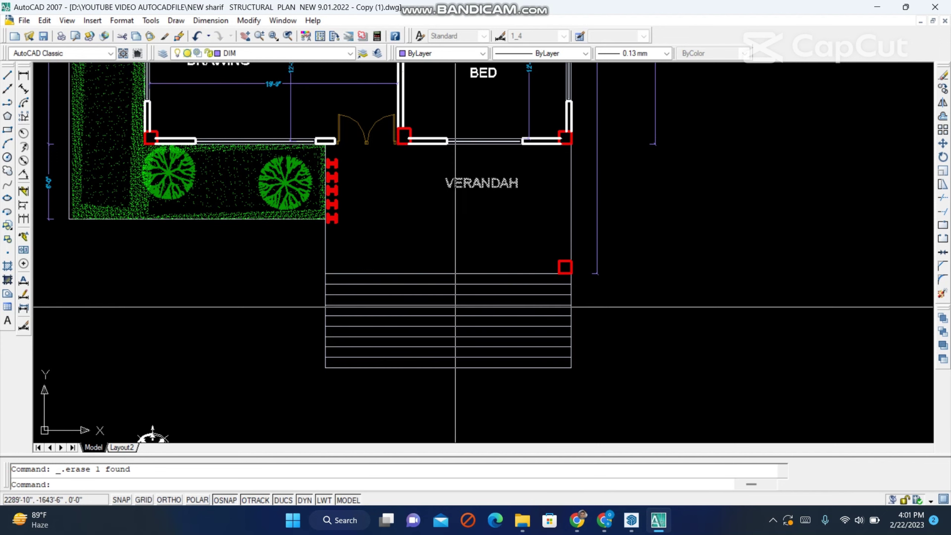
scroll(386, 232, "down", 2)
scroll(453, 240, "up", 3)
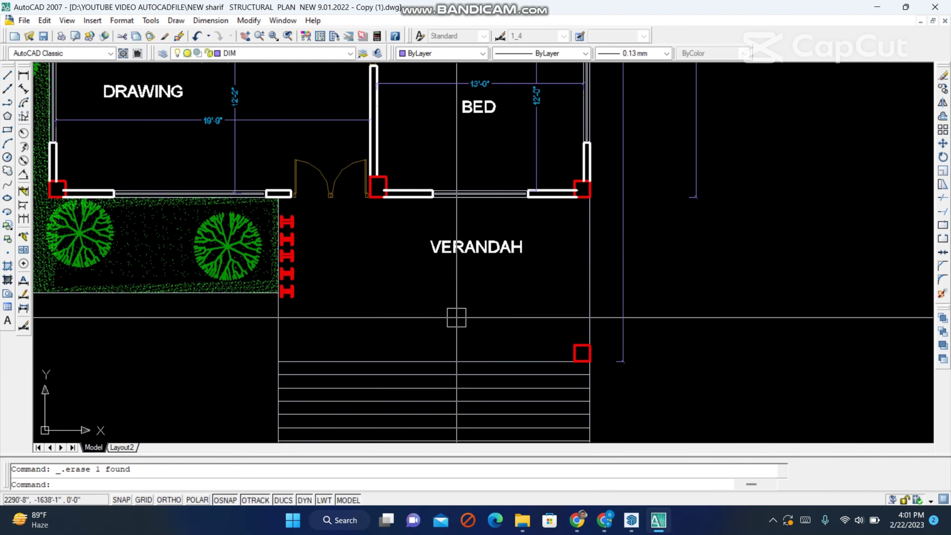
scroll(457, 318, "down", 2)
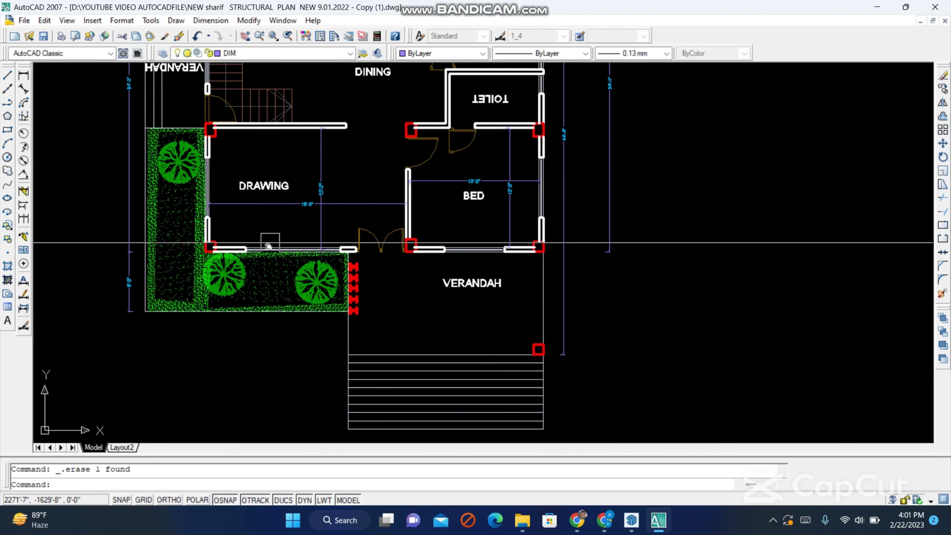
middle_click_drag(449, 300, 448, 331)
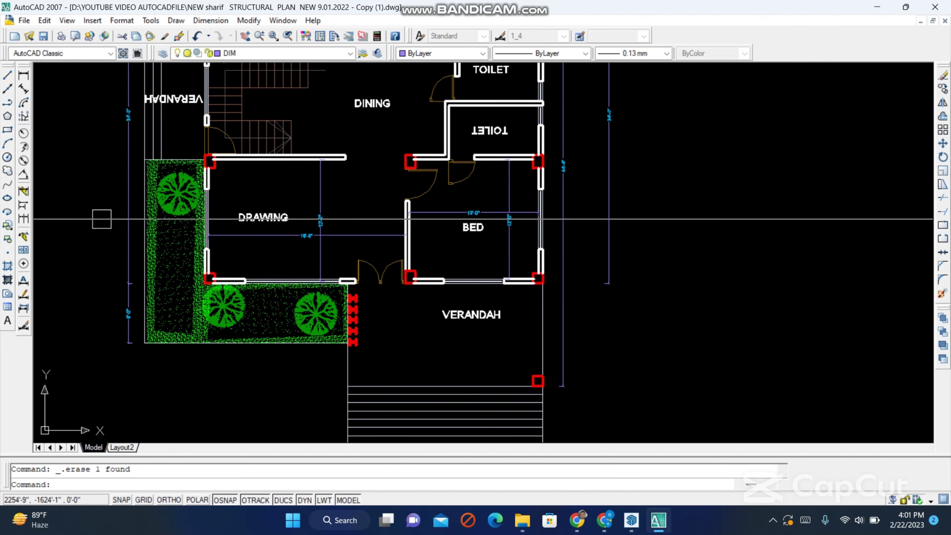
Examine the whole floor plan, including the garden strips, side verandah, stairs, dining area, toilets and dry kitchen
scroll(233, 325, "down", 3)
scroll(236, 225, "up", 4)
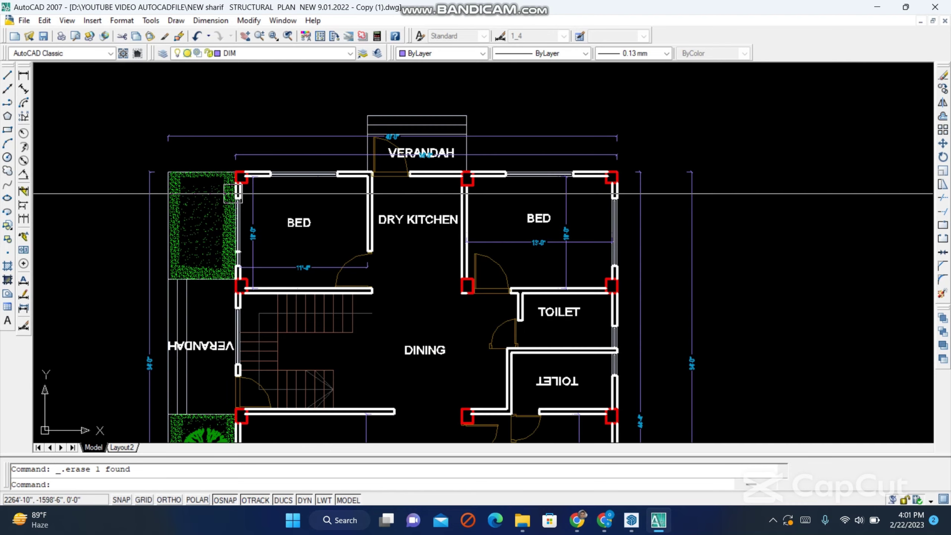
scroll(233, 218, "down", 3)
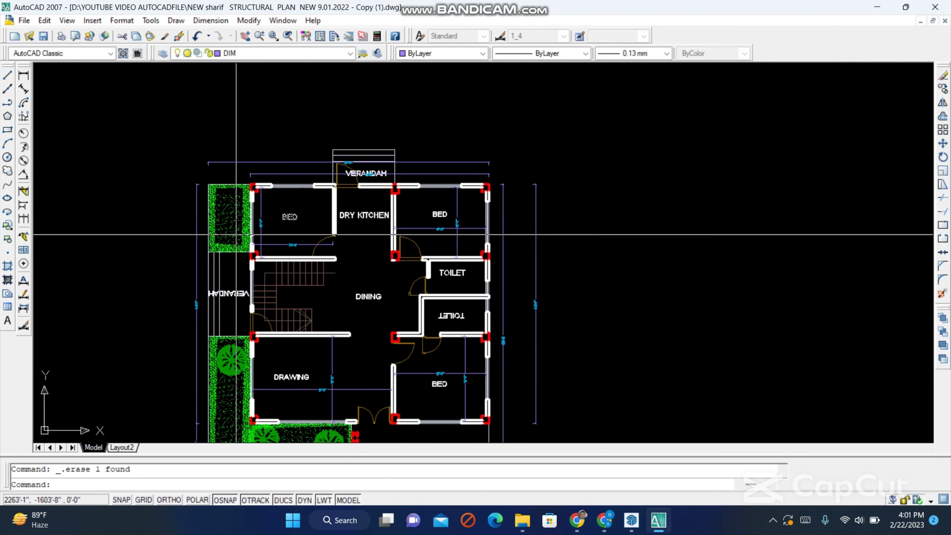
scroll(234, 218, "up", 5)
scroll(225, 169, "down", 3)
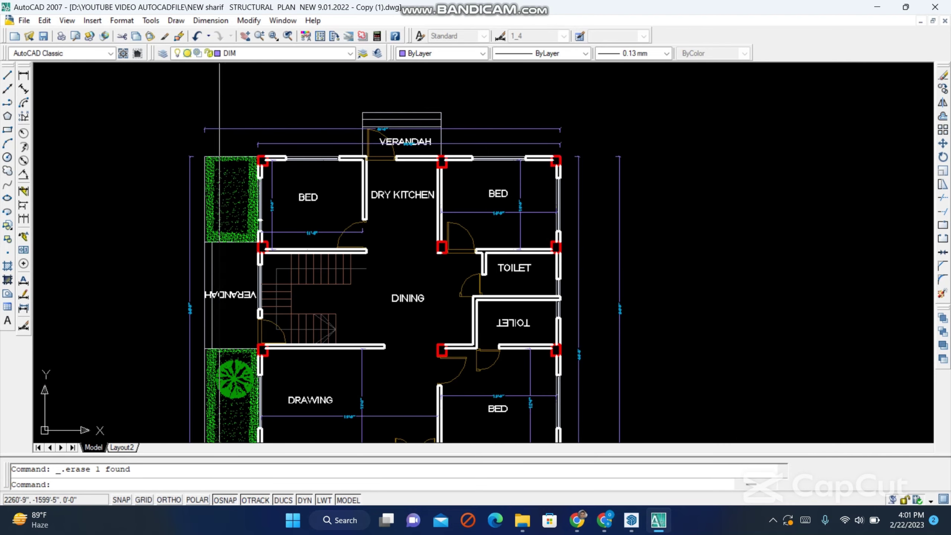
scroll(225, 169, "down", 2)
scroll(225, 244, "up", 3)
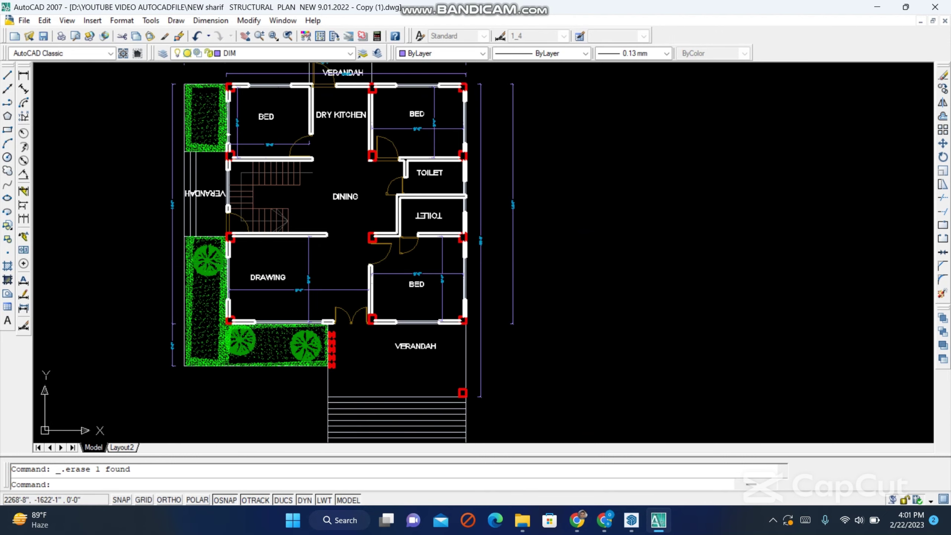
scroll(265, 191, "up", 3)
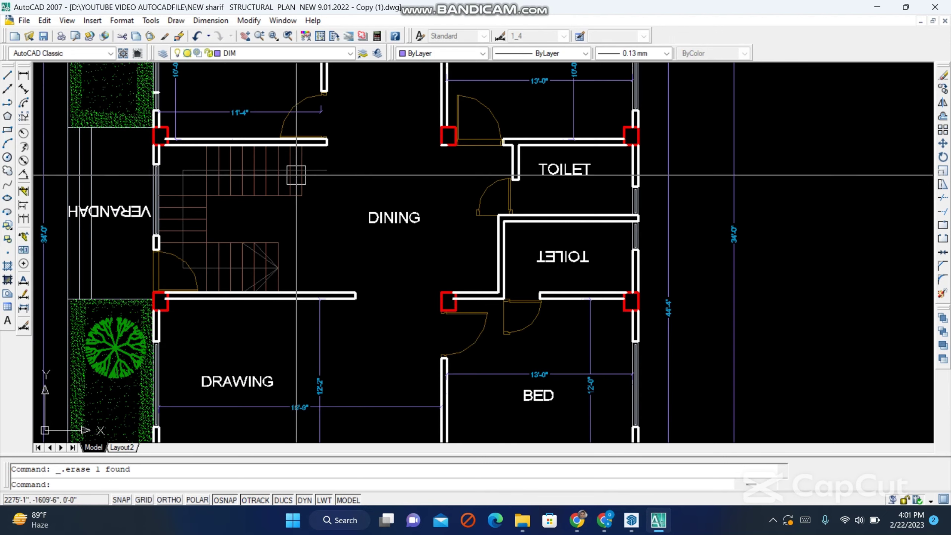
scroll(322, 220, "down", 2)
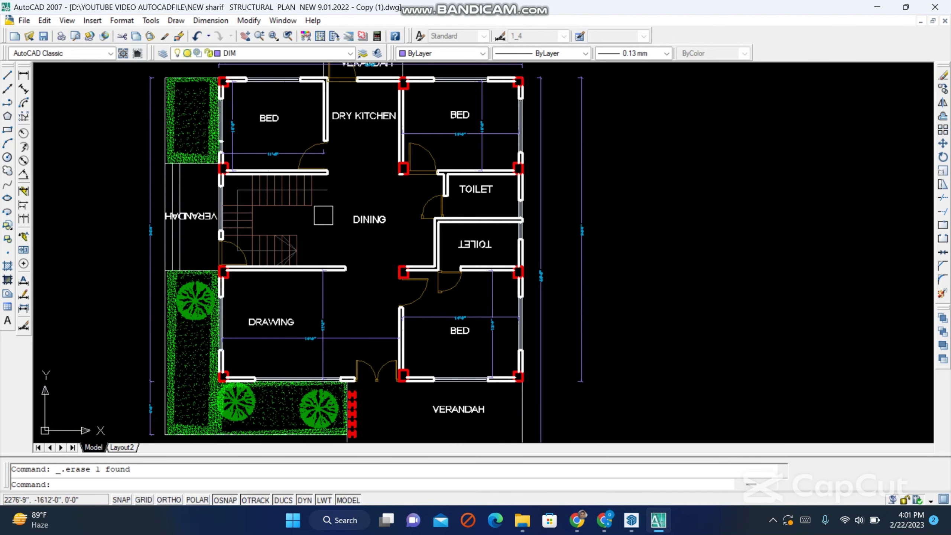
scroll(295, 229, "down", 2)
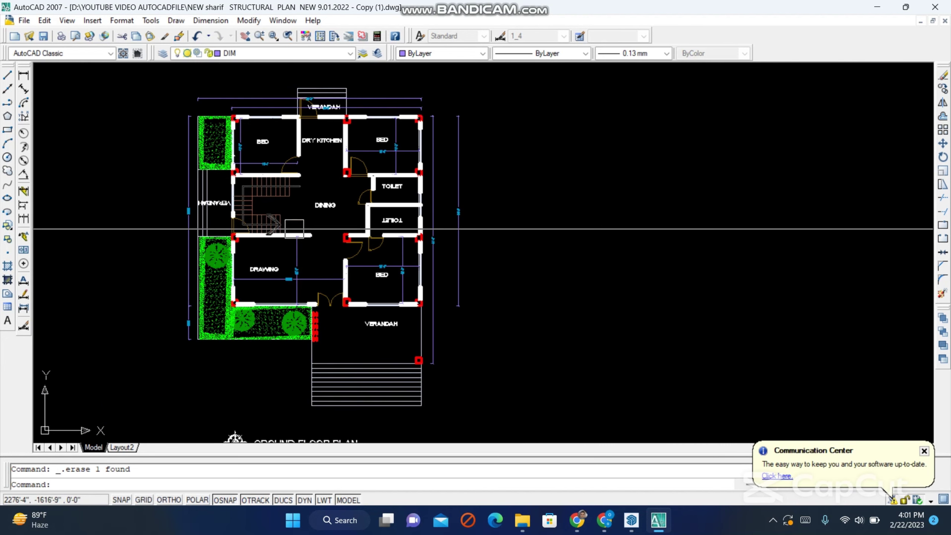
scroll(371, 198, "up", 2)
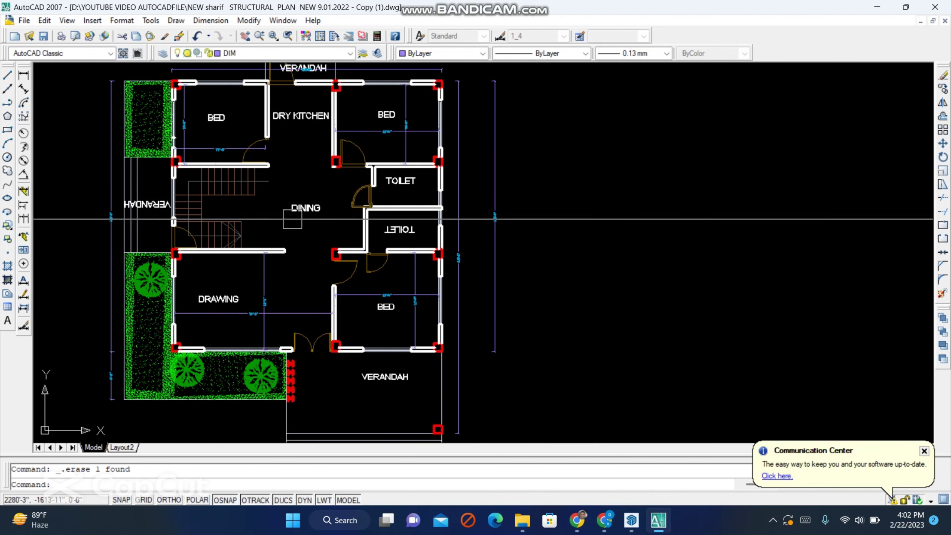
scroll(277, 259, "up", 2)
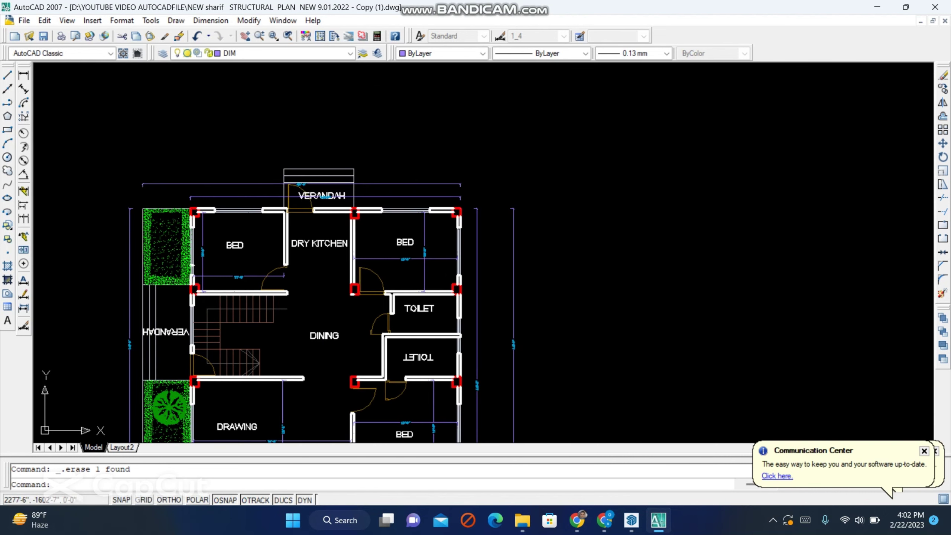
scroll(347, 275, "up", 8)
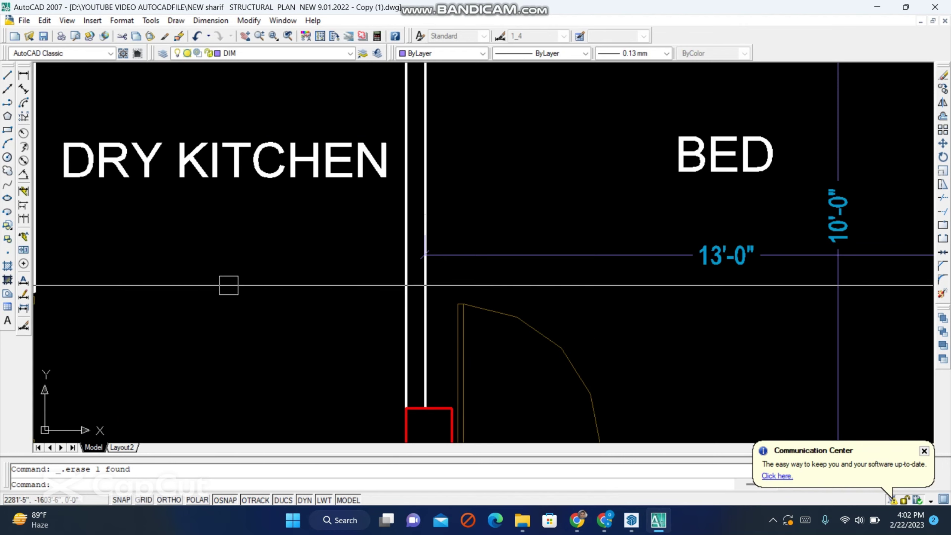
Examine the dry kitchen and the rear verandah with its door and steps, and the plan down to the front verandah
scroll(346, 312, "down", 5)
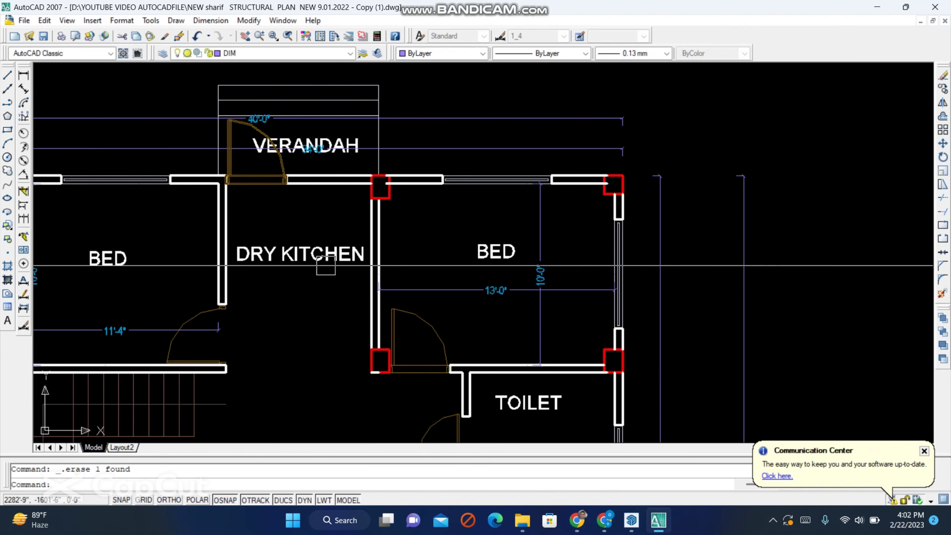
scroll(380, 265, "down", 3)
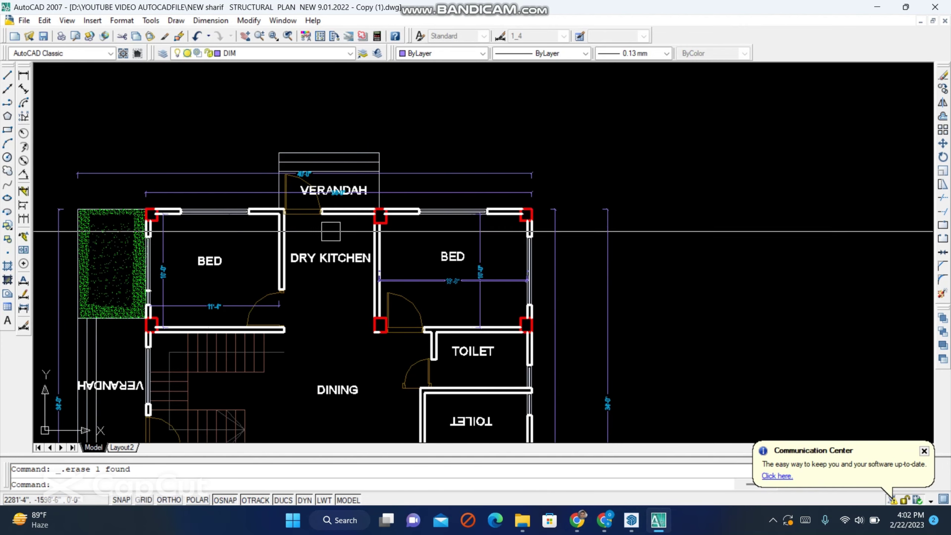
scroll(308, 174, "up", 4)
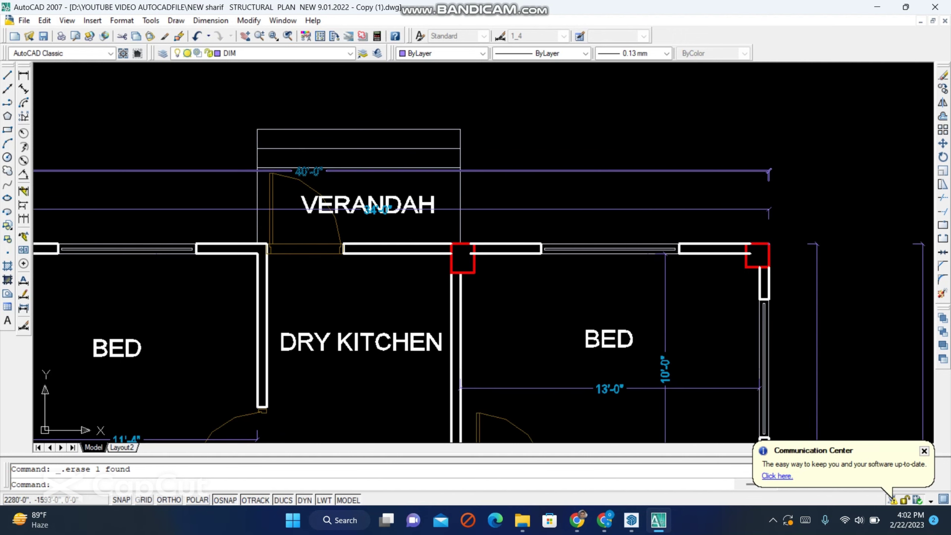
scroll(342, 171, "down", 6)
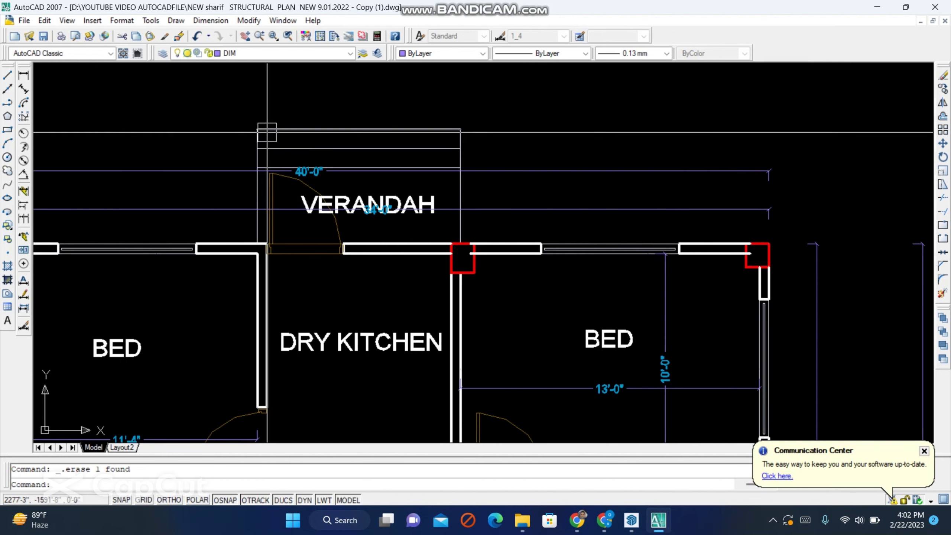
scroll(292, 171, "up", 2)
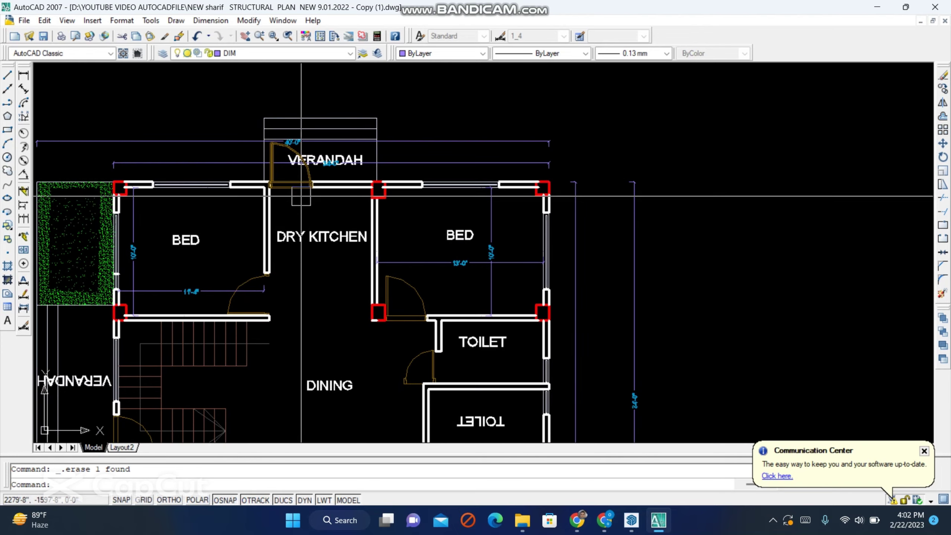
scroll(317, 176, "down", 3)
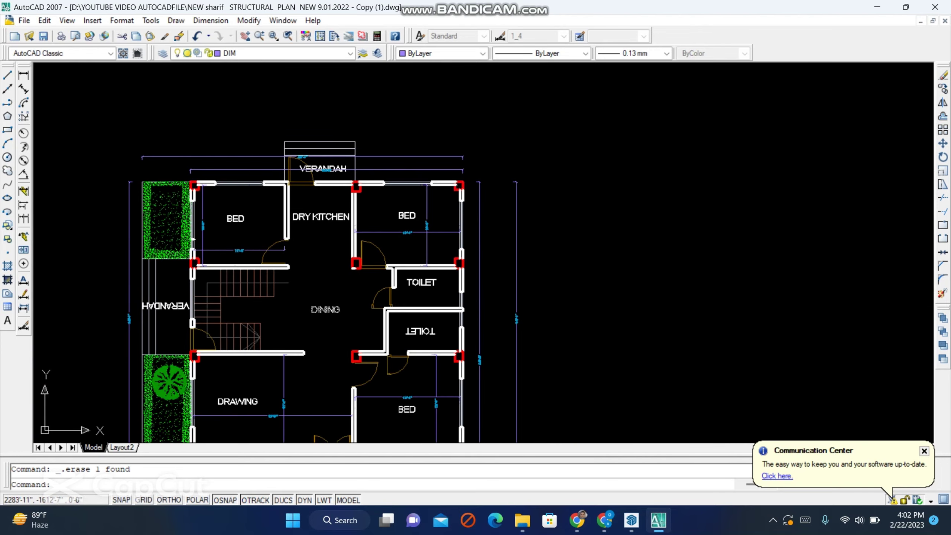
middle_click_drag(330, 312, 337, 192)
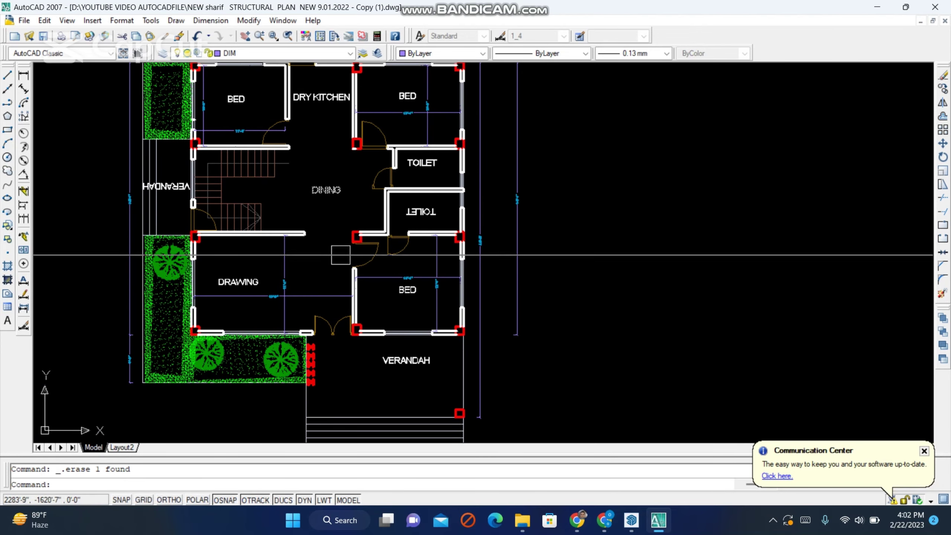
scroll(341, 255, "down", 6)
scroll(322, 395, "up", 4)
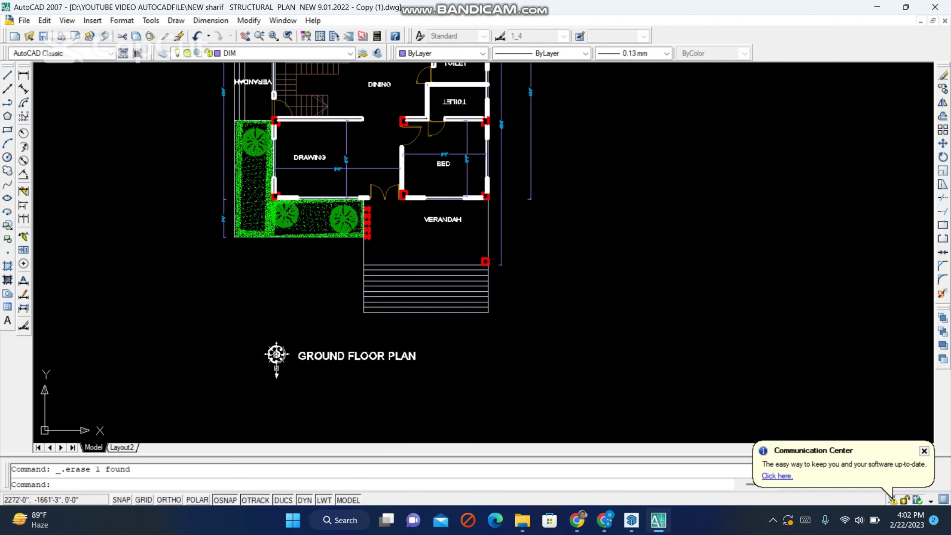
scroll(341, 331, "down", 3)
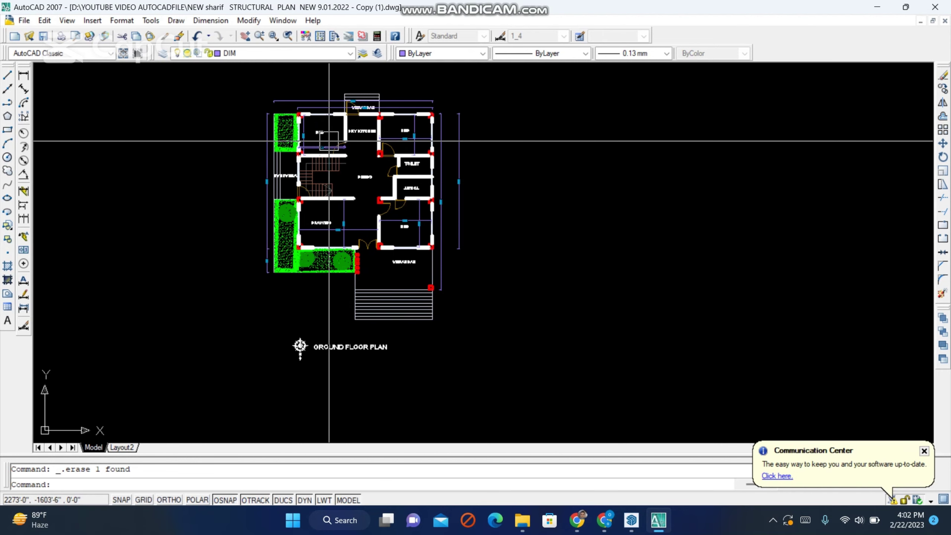
Examine the dining area and stairs together with the surrounding rear bedrooms, toilets, dry kitchen and rear wall
scroll(372, 139, "up", 2)
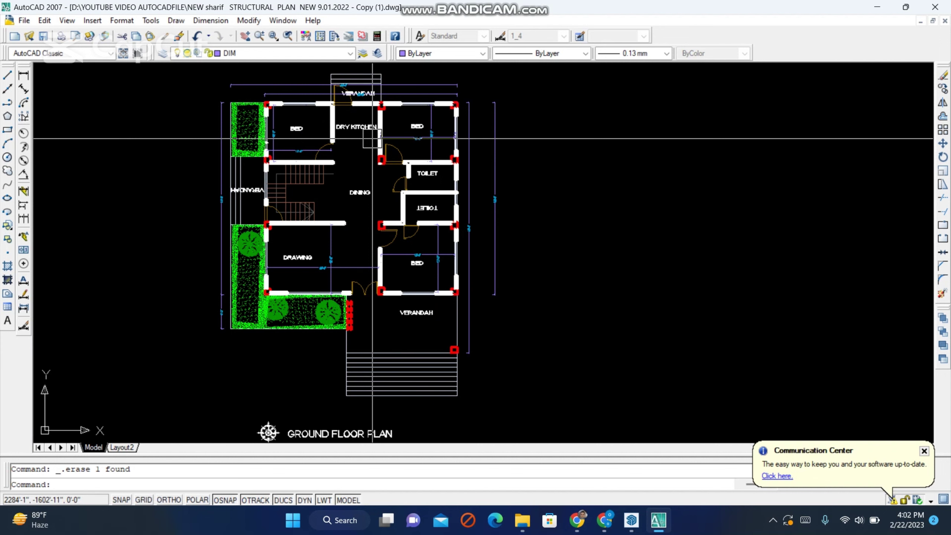
scroll(257, 130, "up", 3)
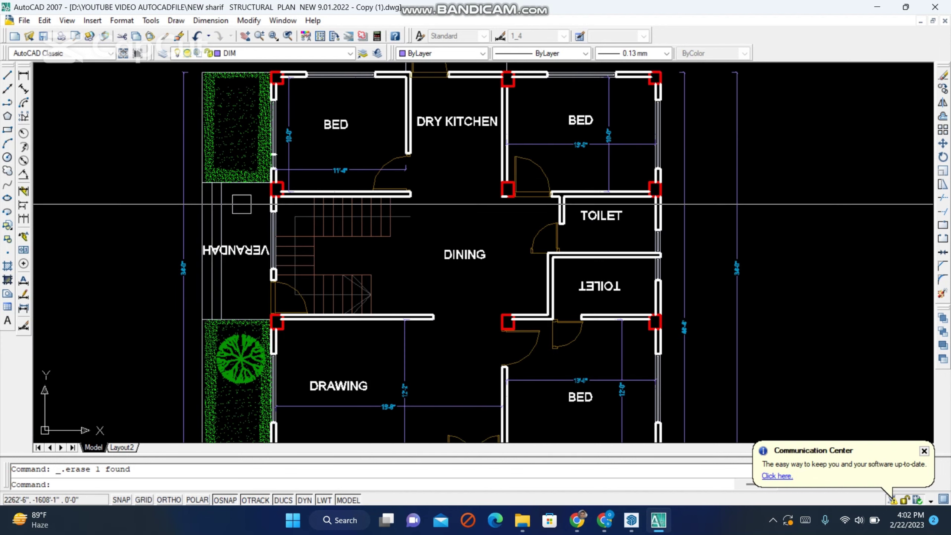
scroll(319, 203, "down", 2)
middle_click_drag(386, 274, 284, 221)
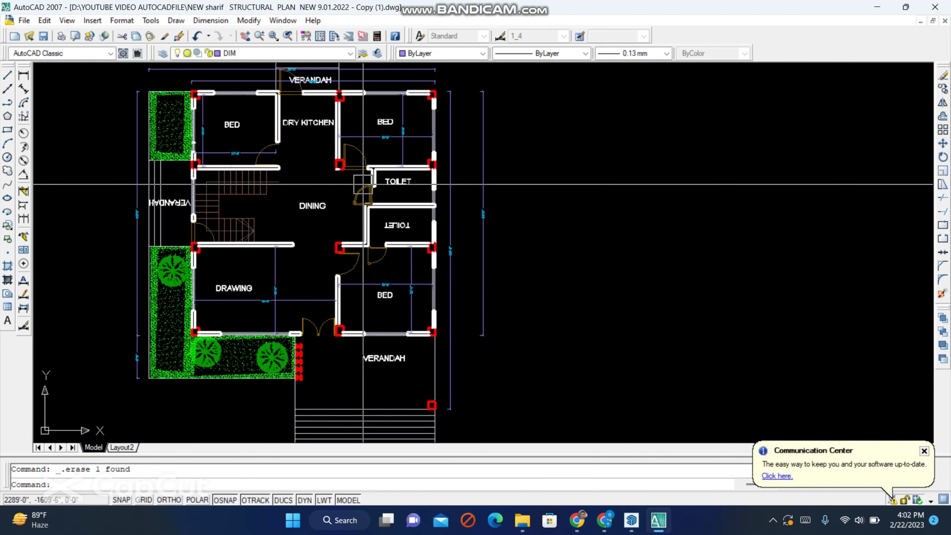
scroll(314, 135, "up", 2)
middle_click_drag(315, 134, 323, 185)
scroll(316, 109, "up", 2)
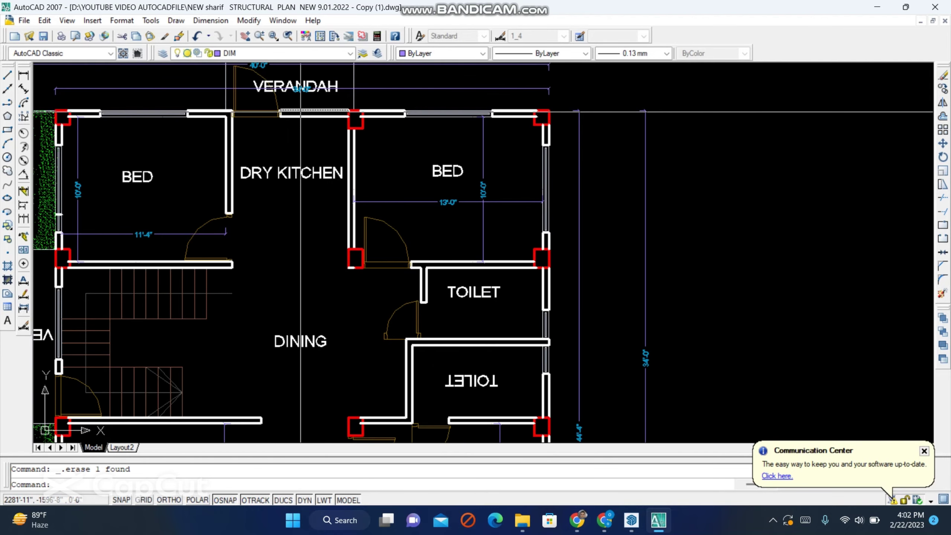
middle_click_drag(300, 111, 347, 159)
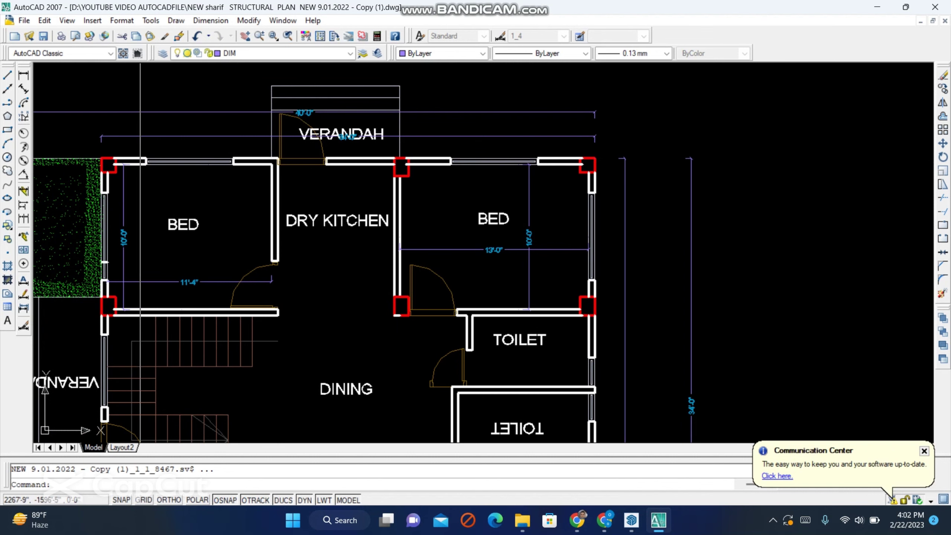
scroll(301, 195, "down", 2)
middle_click_drag(338, 204, 316, 144)
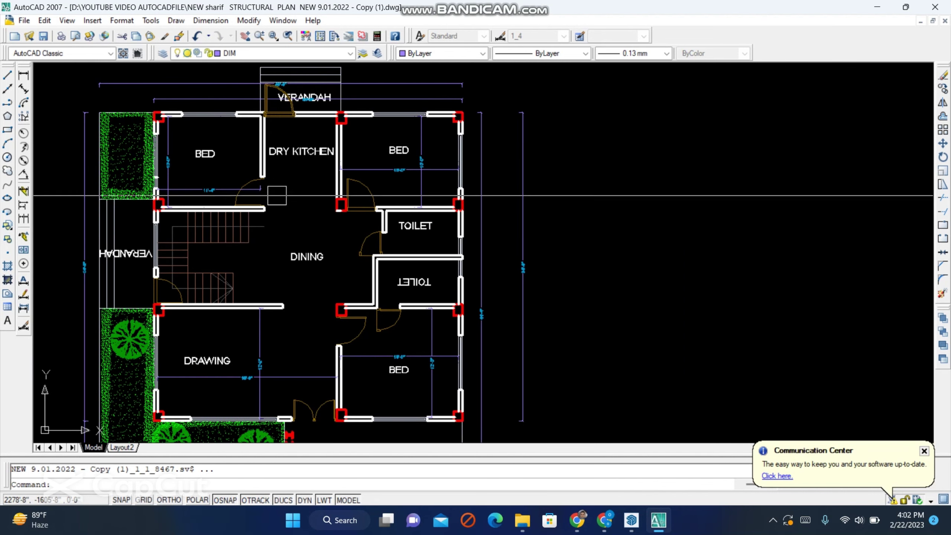
scroll(314, 150, "down", 1)
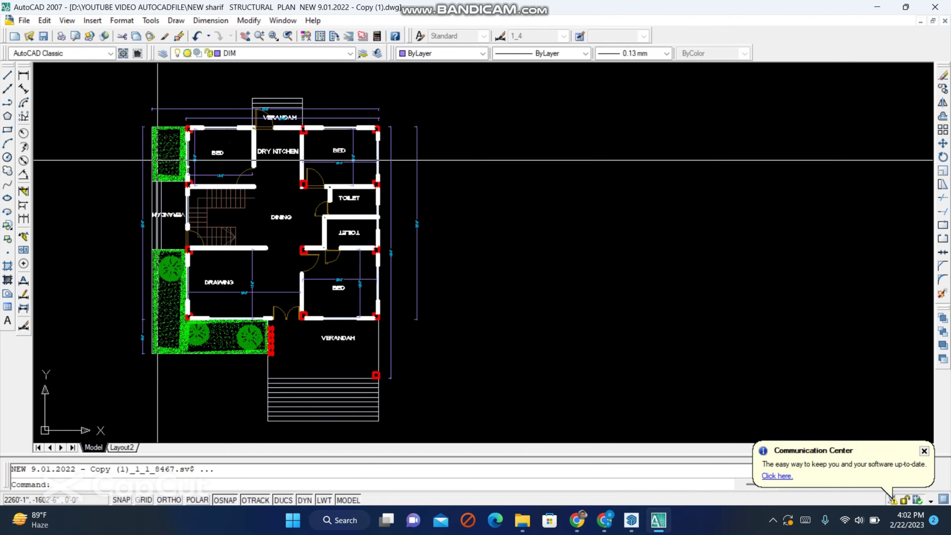
Examine the rear garden strip beside the 11'-4" wide bedroom and the adjoining side verandah, and the overall plan
scroll(243, 191, "up", 4)
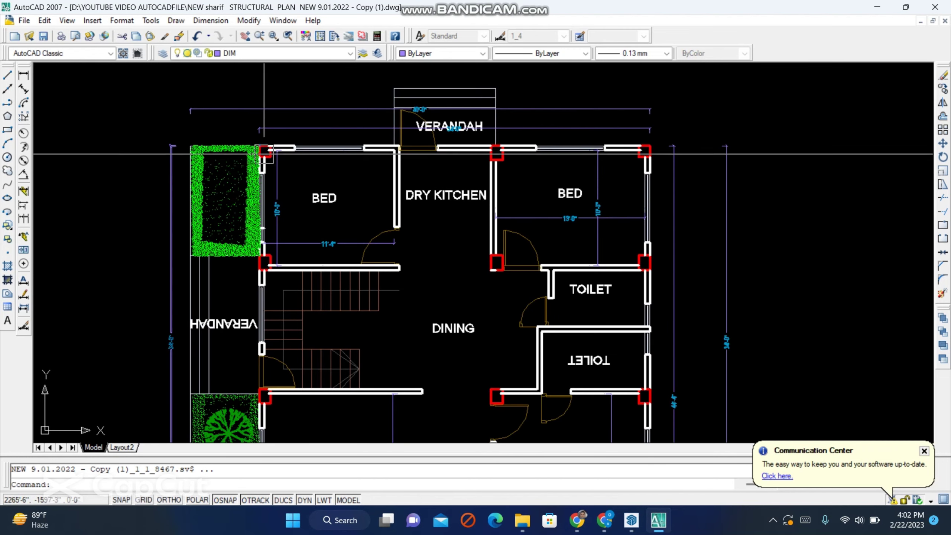
scroll(244, 236, "up", 3)
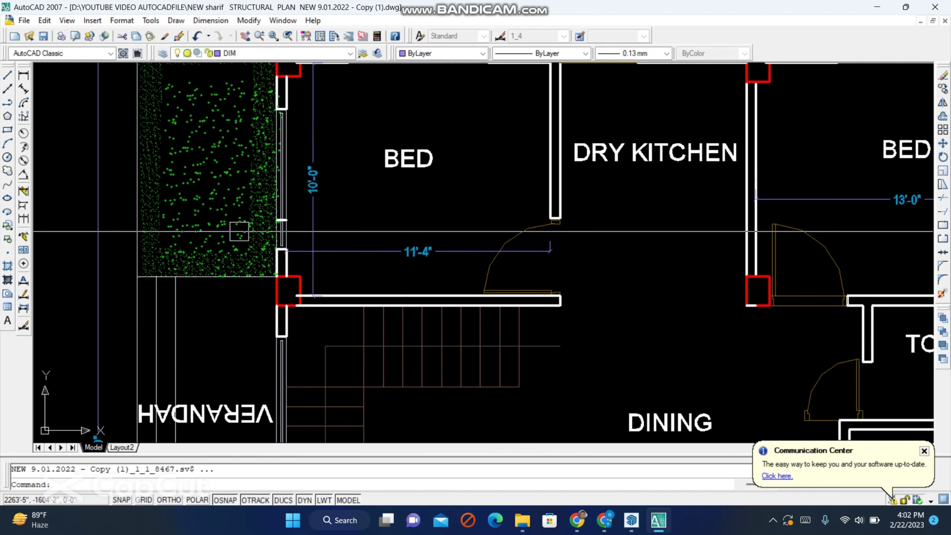
scroll(285, 247, "down", 2)
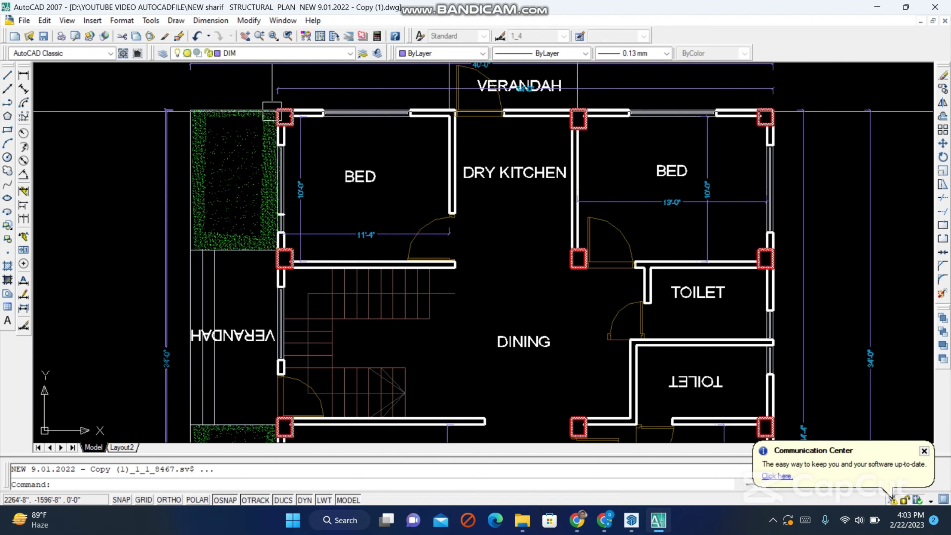
scroll(234, 161, "down", 2)
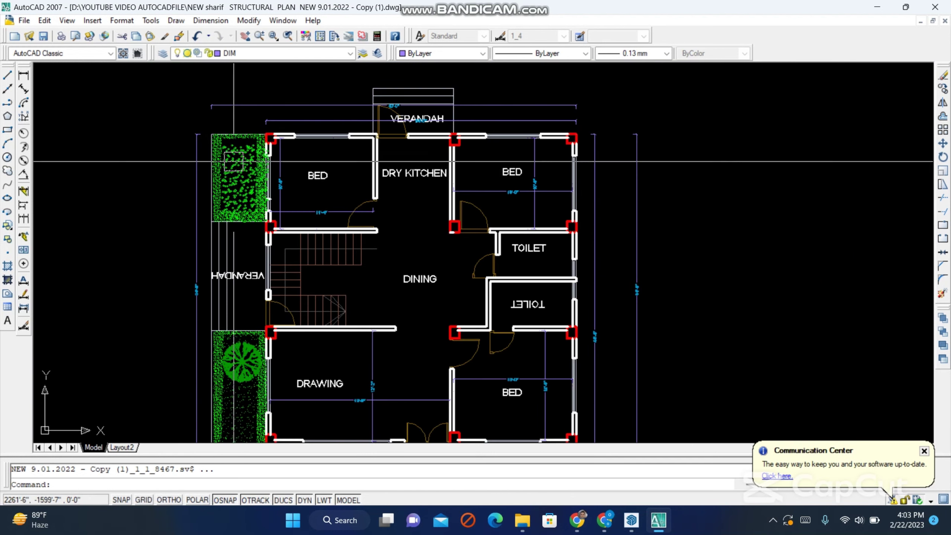
scroll(230, 154, "down", 2)
scroll(232, 154, "up", 4)
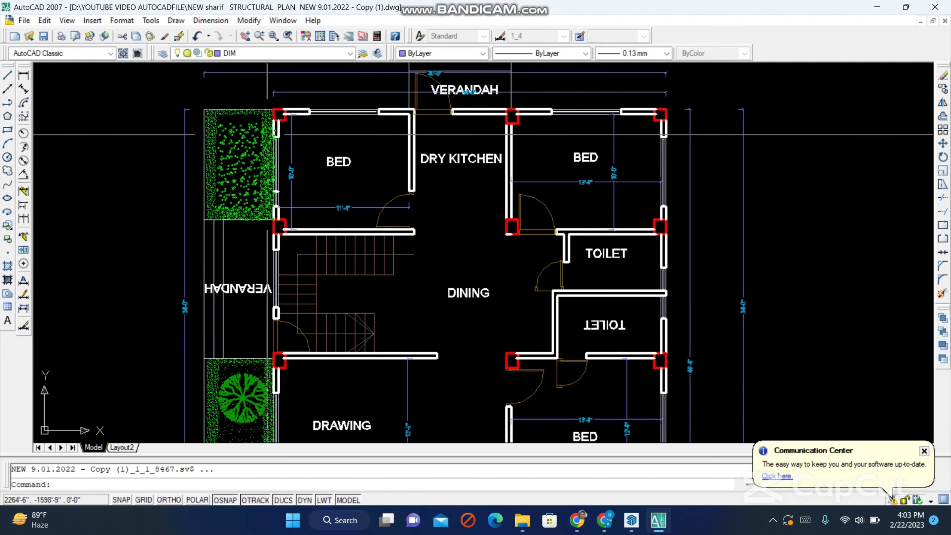
scroll(236, 145, "down", 2)
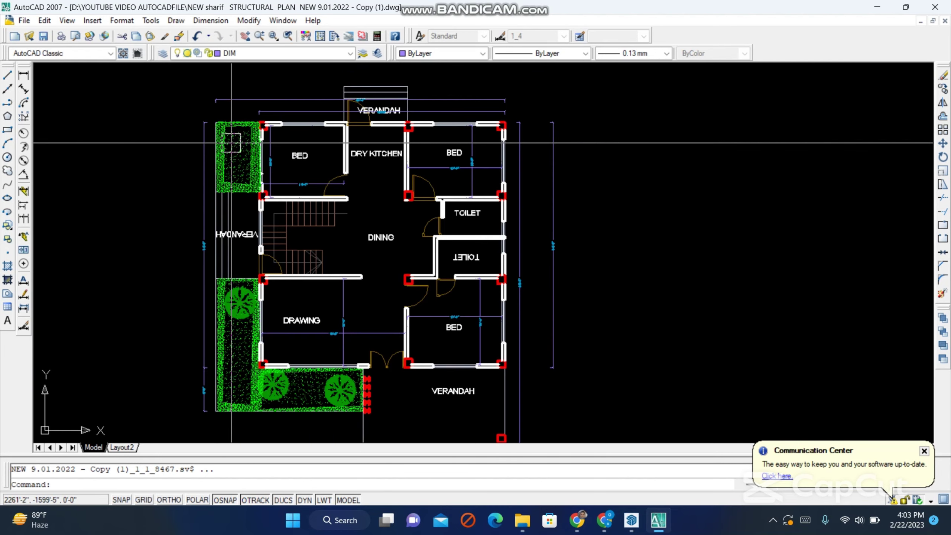
scroll(323, 231, "down", 3)
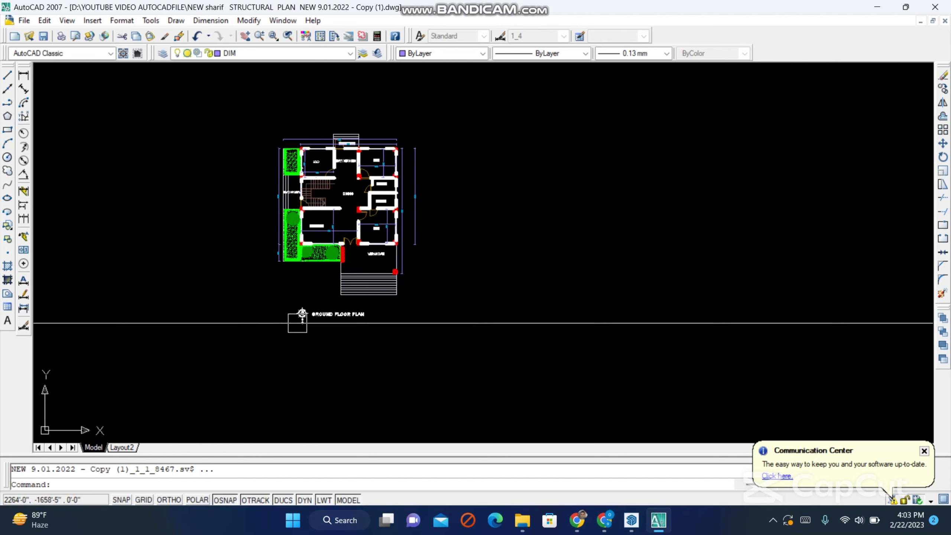